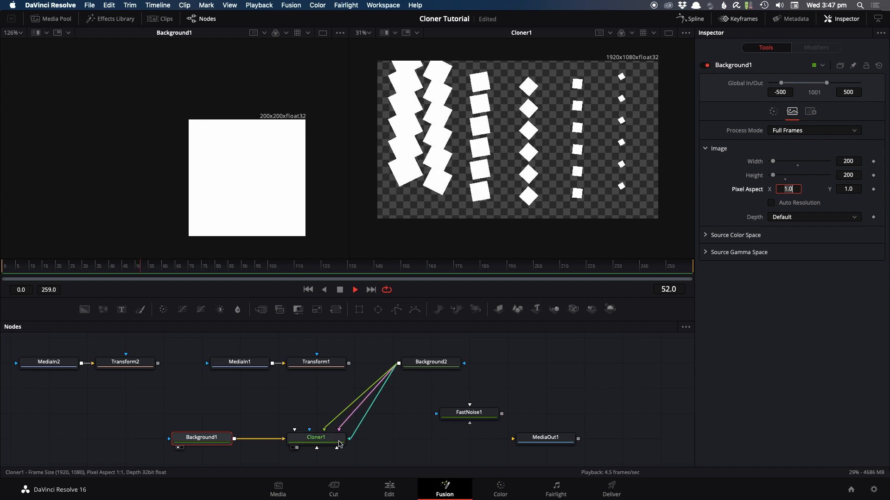
Turn off the position, scale and rotation effectors on Cloner1
{"action": "left_click", "coordinate": [770, 158]}
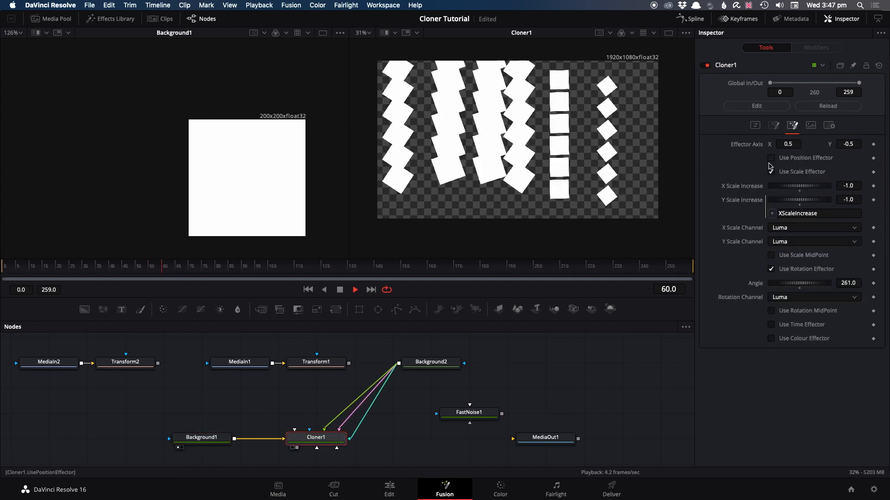
{"action": "left_click", "coordinate": [770, 171]}
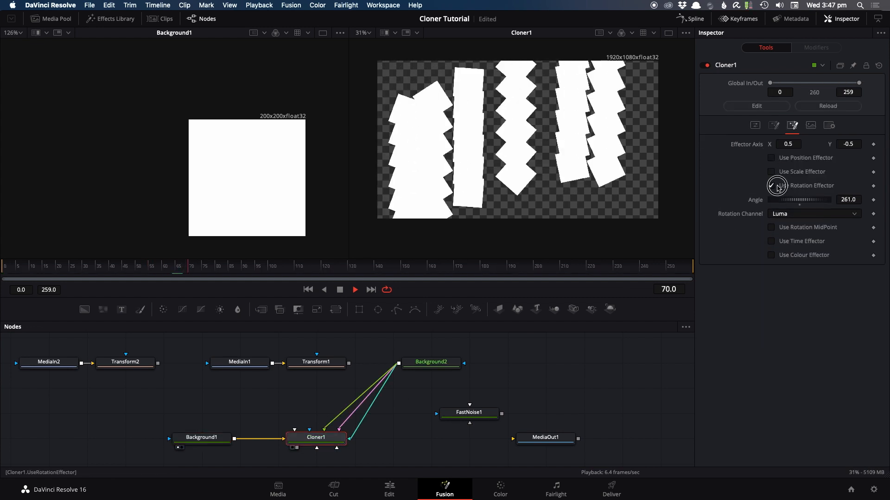
{"action": "left_click", "coordinate": [771, 186]}
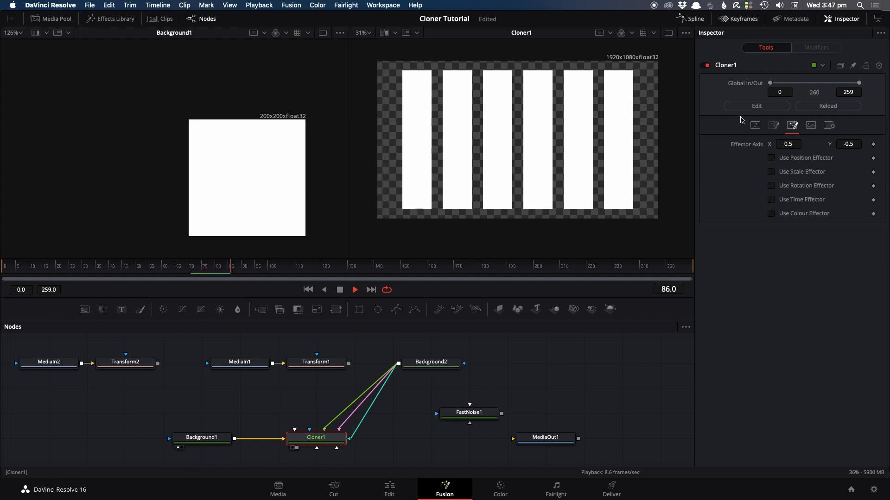
Set Cloner1's Grid Y Count to 4 and stop the playback
{"action": "left_click", "coordinate": [754, 125]}
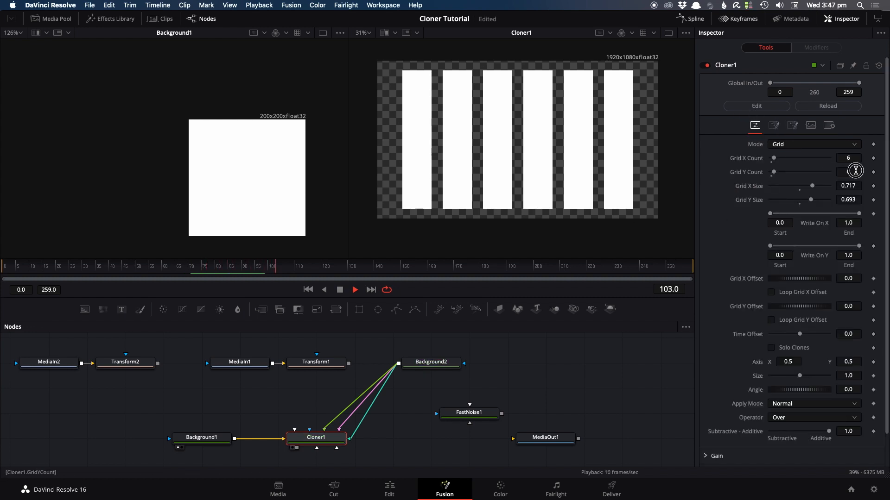
{"action": "key", "text": "Tab"}
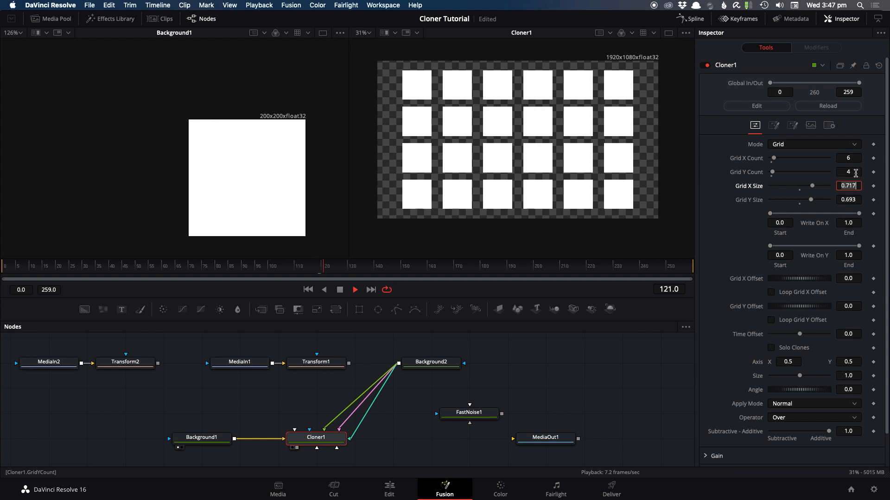
{"action": "left_click", "coordinate": [340, 291]}
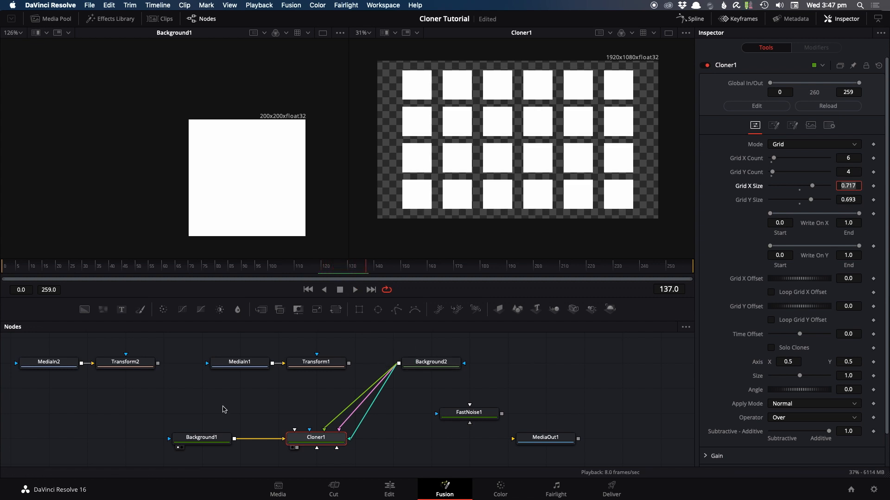
Mask Background1 with a non-solid ellipse of border width 0.06, and keyframe its width from 0.0 up to 0.872 at frame 24
{"action": "left_click", "coordinate": [215, 441]}
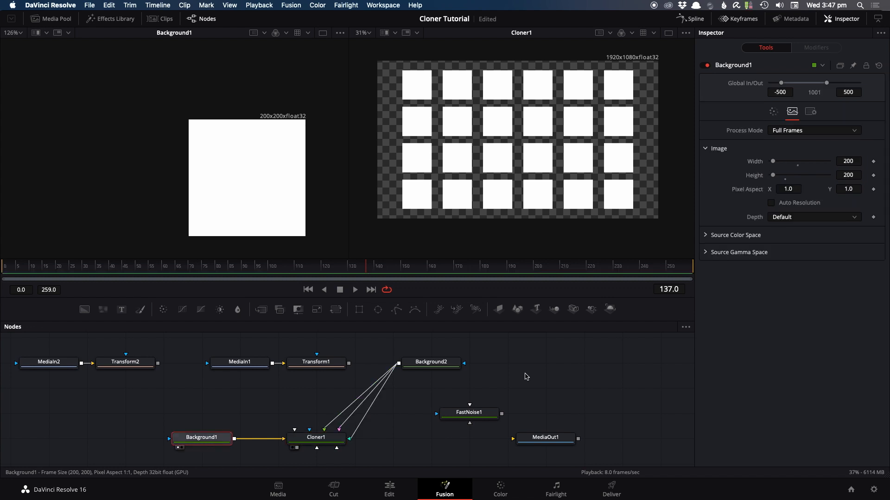
{"action": "left_click", "coordinate": [377, 309]}
{"action": "left_click", "coordinate": [829, 172]}
{"action": "left_click_drag", "start_coordinate": [800, 158], "coordinate": [806, 157]}
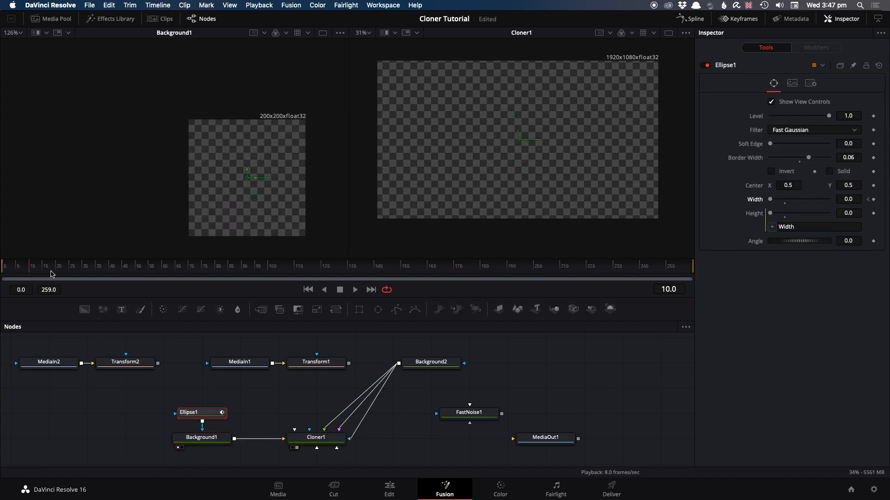
{"action": "left_click_drag", "start_coordinate": [783, 200], "coordinate": [788, 200]}
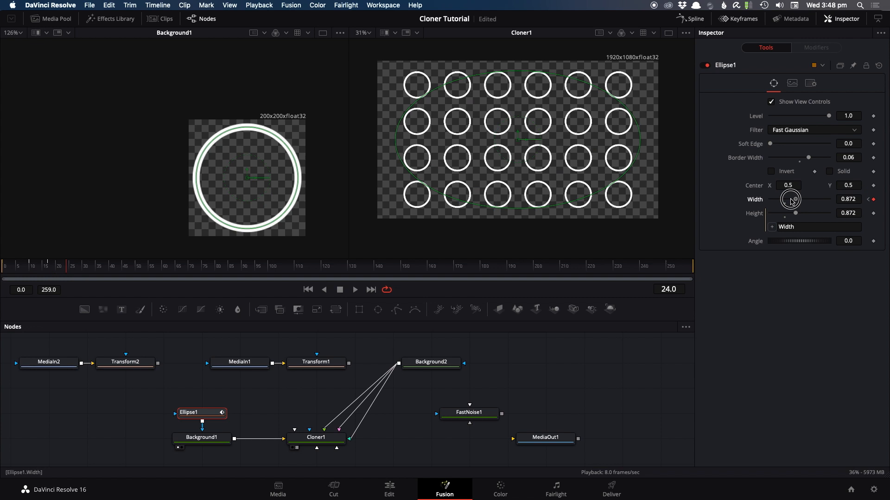
Smooth the ellipse's Width animation curve and set it to loop in the spline editor
{"action": "left_click", "coordinate": [489, 363]}
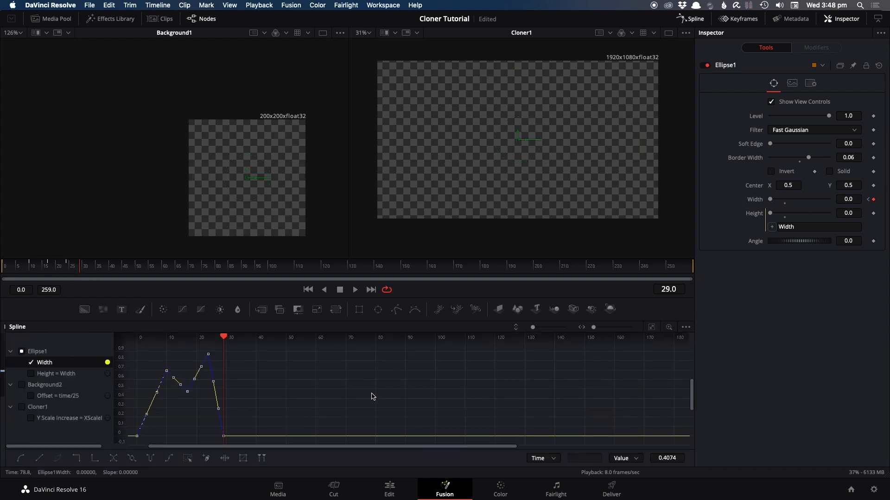
{"action": "key", "text": "shift+s"}
{"action": "left_click", "coordinate": [132, 459]}
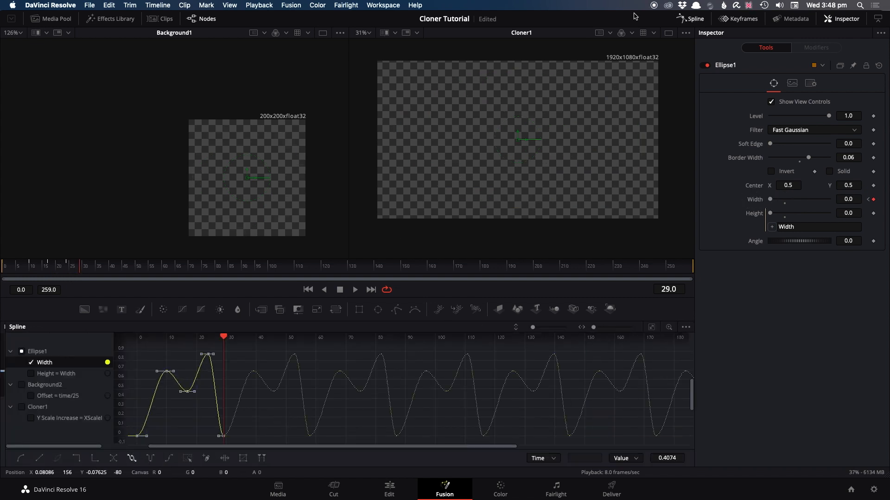
{"action": "left_click", "coordinate": [685, 21]}
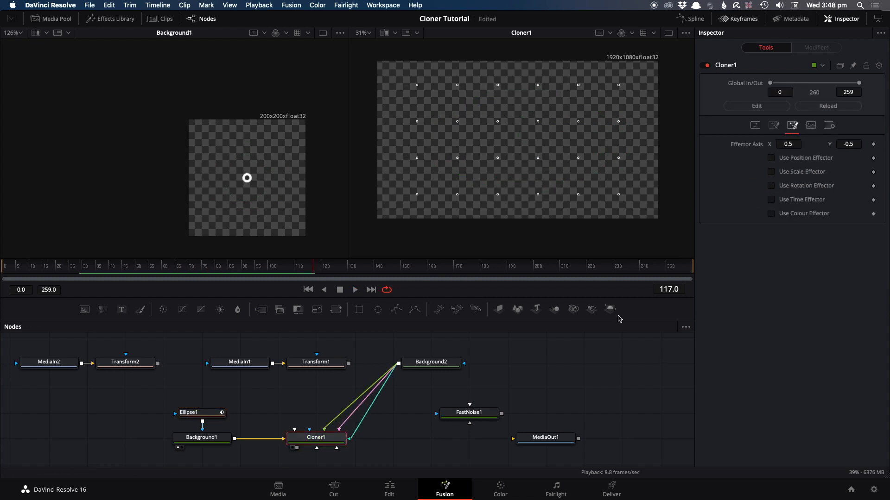
Enable Cloner1's Time Effector, and display FastNoise1 in the first viewer with its Seethe Rate set to 0.0
{"action": "left_click", "coordinate": [796, 199]}
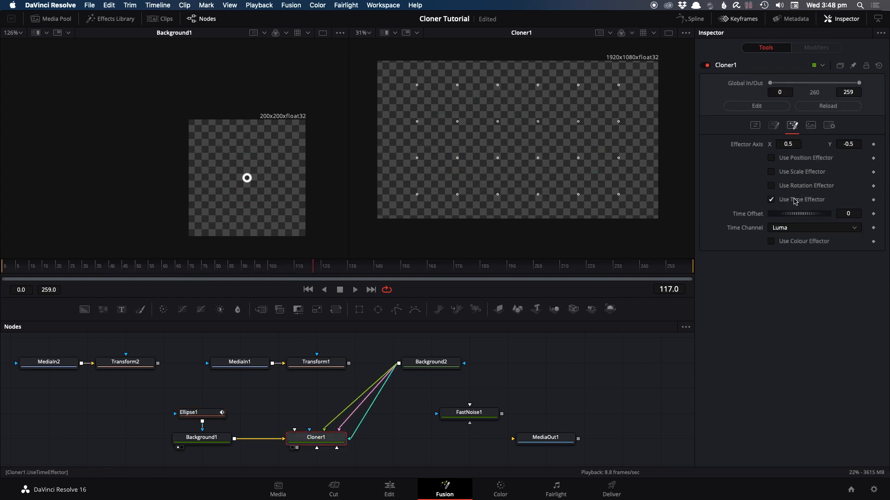
{"action": "left_click", "coordinate": [463, 412]}
{"action": "key", "text": "1"}
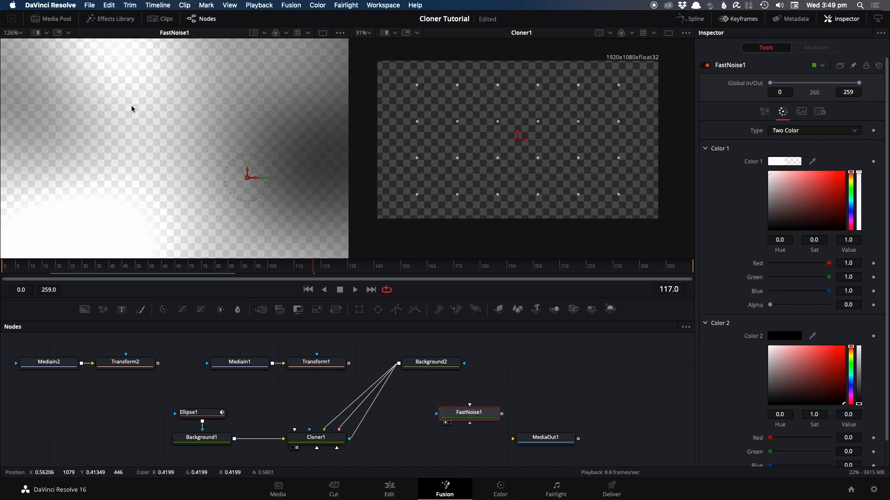
{"action": "left_click", "coordinate": [760, 114]}
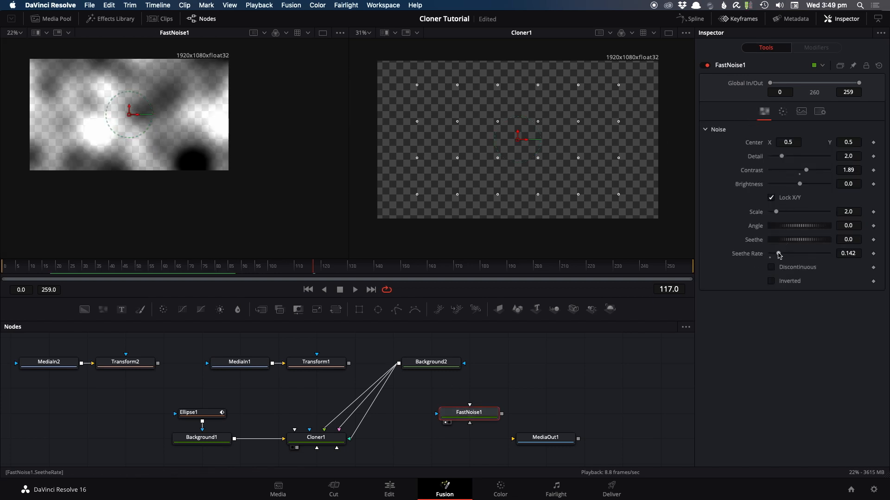
{"action": "left_click_drag", "start_coordinate": [778, 255], "coordinate": [746, 254]}
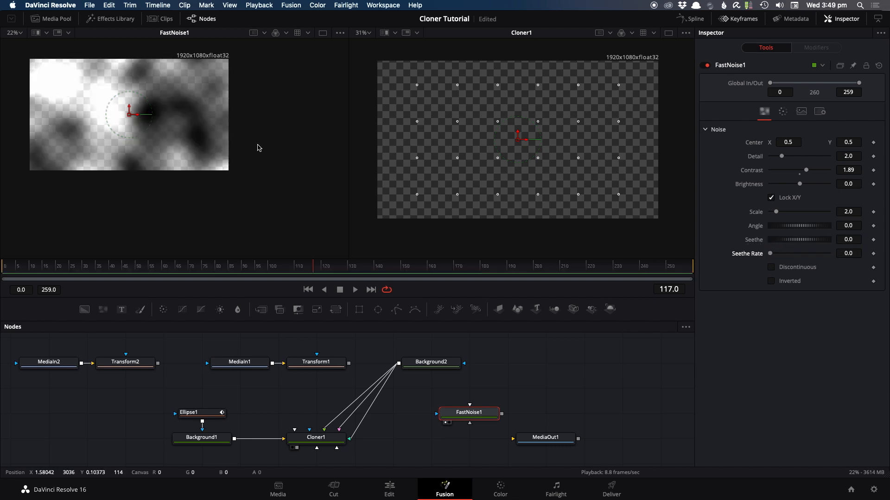
{"action": "left_click_drag", "start_coordinate": [258, 164], "coordinate": [286, 176]}
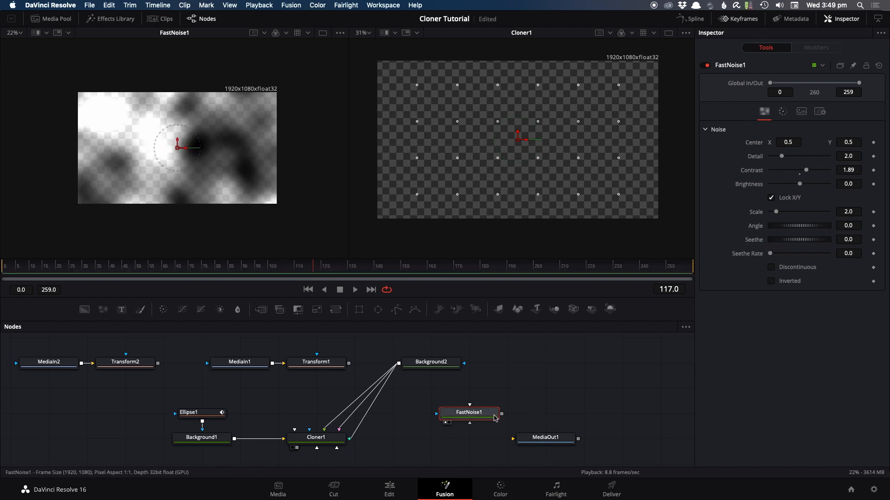
Connect FastNoise1 to Cloner1's Time Effector input, set the Time Offset to 29, and save the project
{"action": "mouse_move", "coordinate": [502, 415]}
{"action": "left_mouse_down"}
{"action": "mouse_move", "coordinate": [389, 391]}
{"action": "mouse_move", "coordinate": [327, 431]}
{"action": "left_mouse_up"}
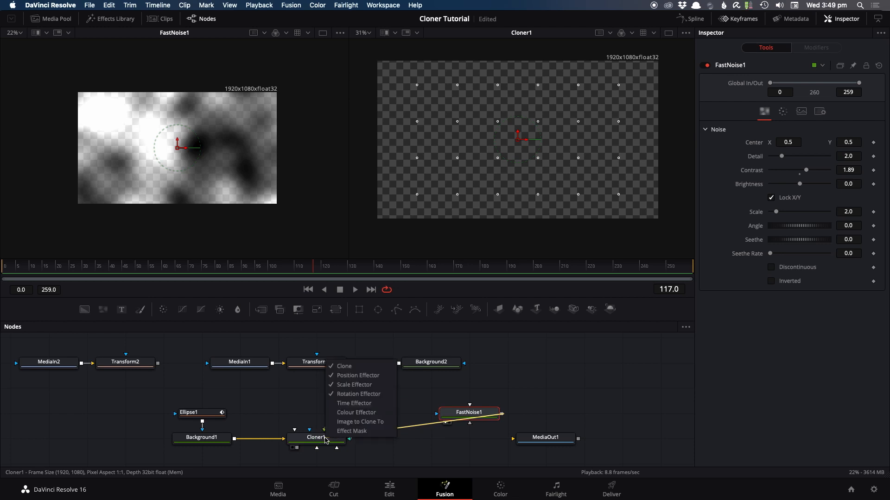
{"action": "left_click", "coordinate": [345, 404]}
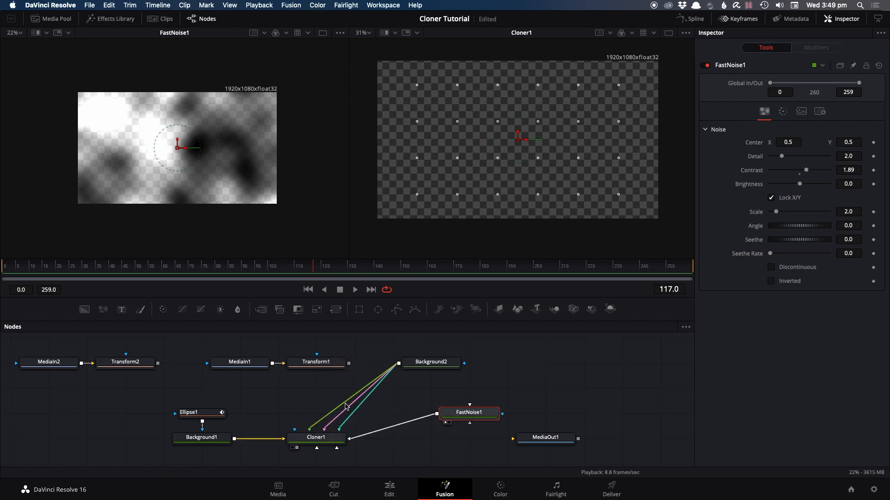
{"action": "left_click", "coordinate": [316, 437]}
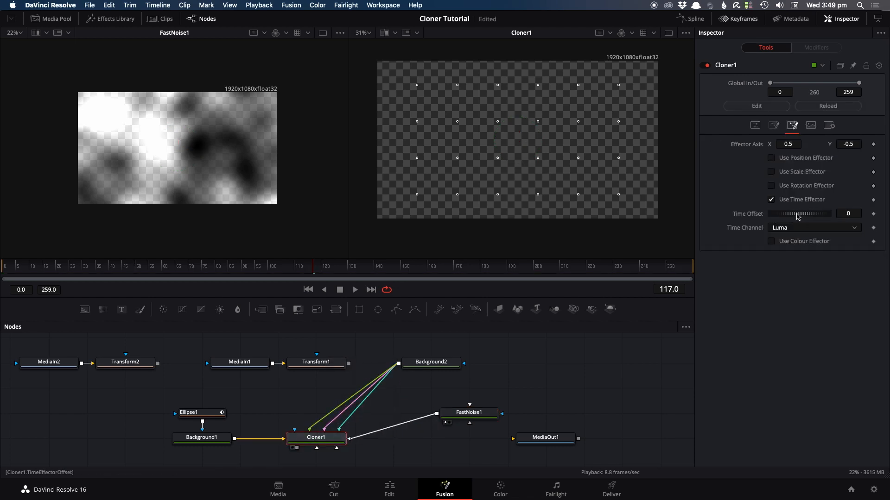
{"action": "left_click_drag", "start_coordinate": [802, 216], "coordinate": [805, 217]}
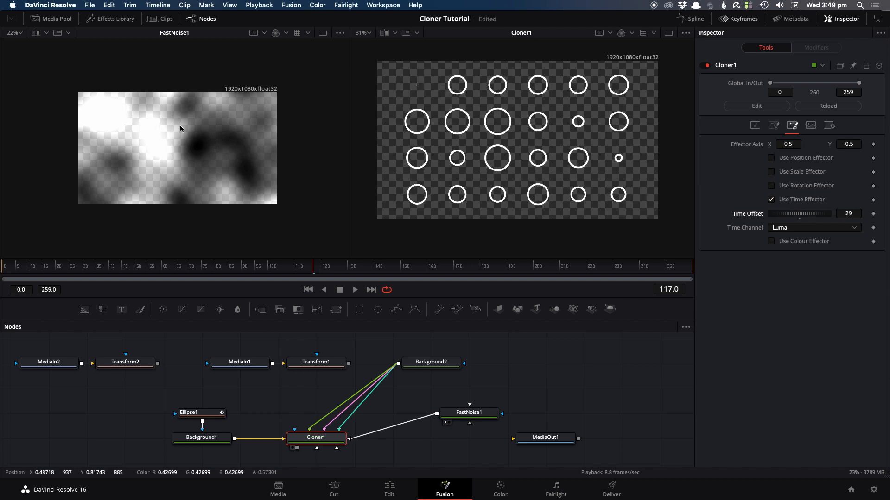
{"action": "key", "text": "super+s"}
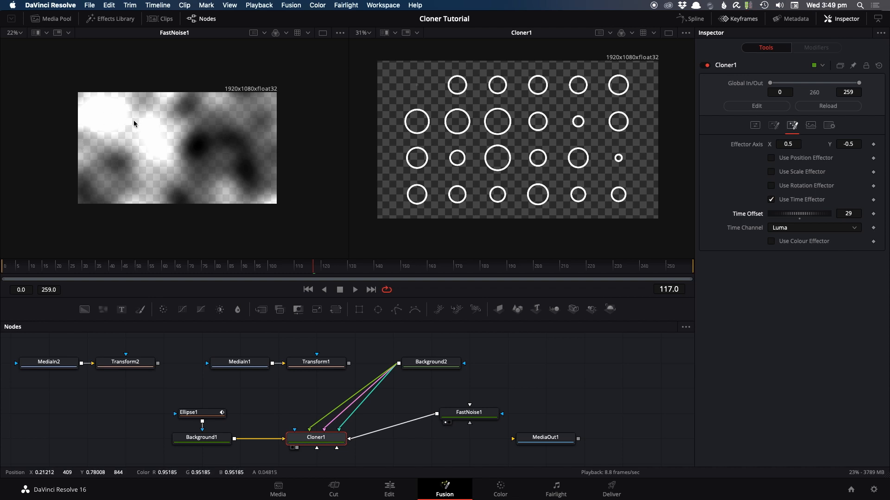
Play the composition and scrub from frame 149 to 166 to check the time-offset circle animation
{"action": "left_click", "coordinate": [355, 290]}
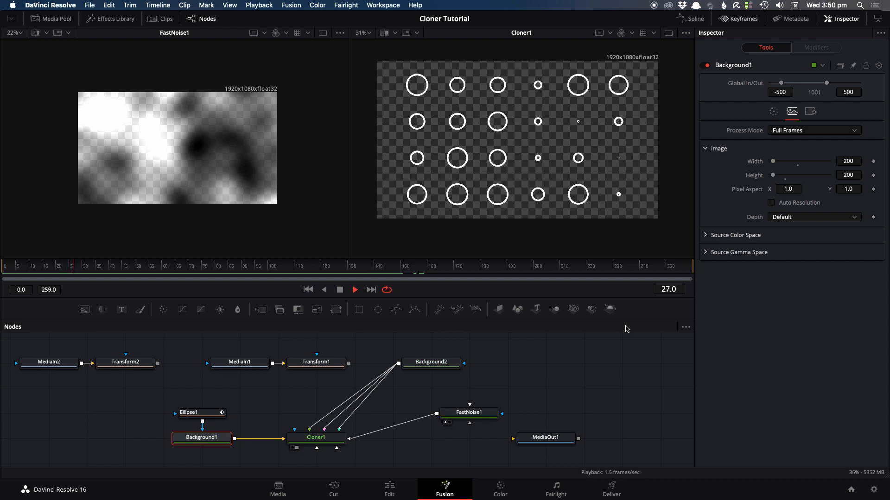
{"action": "left_click", "coordinate": [401, 267]}
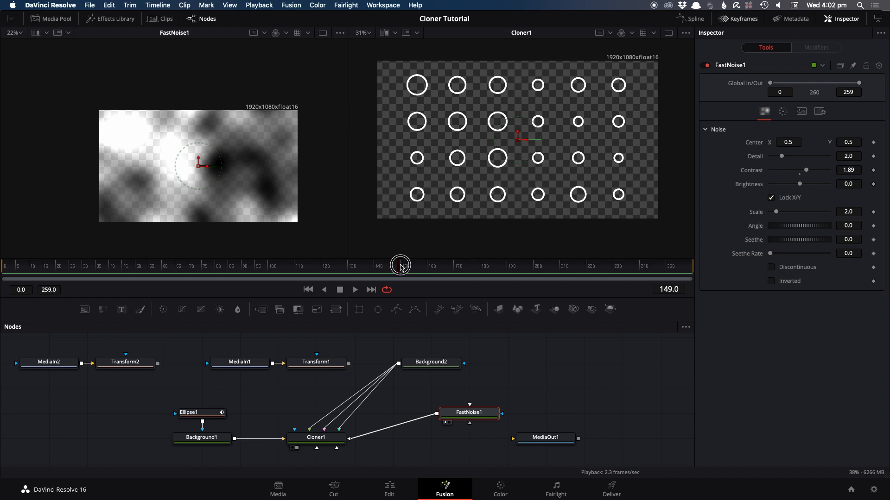
{"action": "mouse_move", "coordinate": [400, 266]}
{"action": "left_mouse_down"}
{"action": "mouse_move", "coordinate": [490, 267]}
{"action": "mouse_move", "coordinate": [443, 266]}
{"action": "left_mouse_up"}
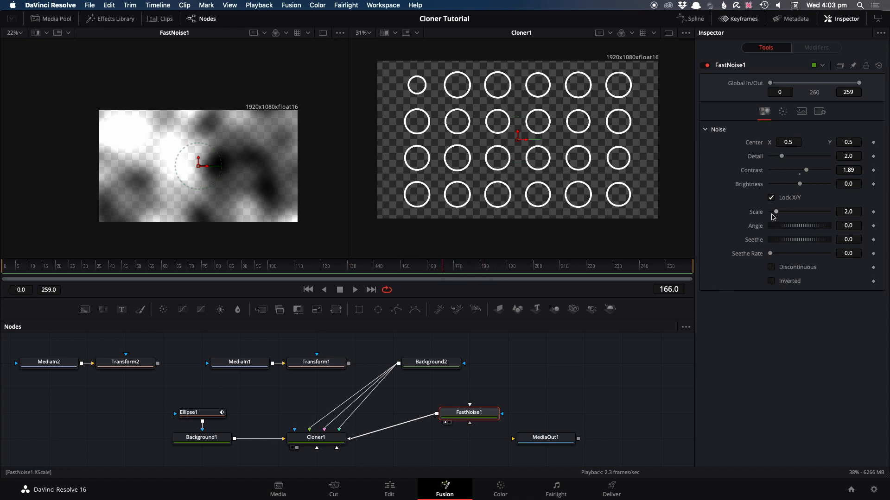
Turn off Cloner1's Time Effector, and add a Plasma node above MediaOut1, displayed in the first viewer
{"action": "left_click", "coordinate": [324, 437]}
{"action": "left_click", "coordinate": [770, 200]}
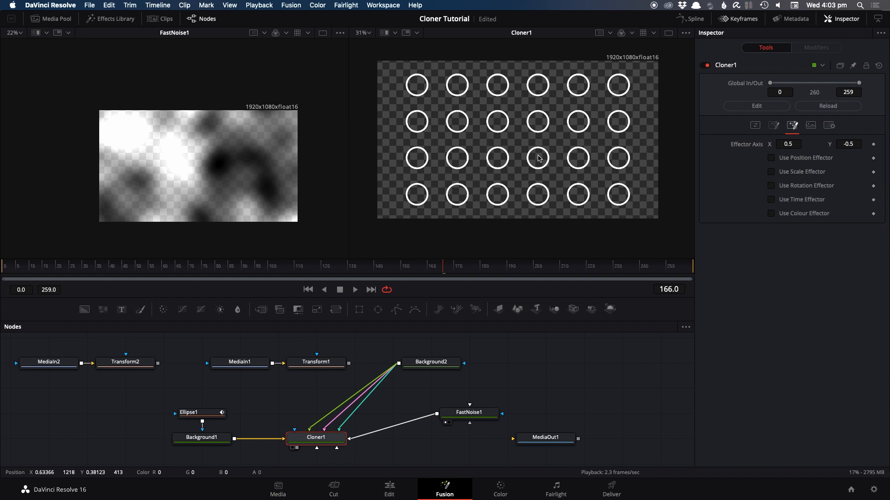
{"action": "left_click_drag", "start_coordinate": [538, 364], "coordinate": [478, 365]}
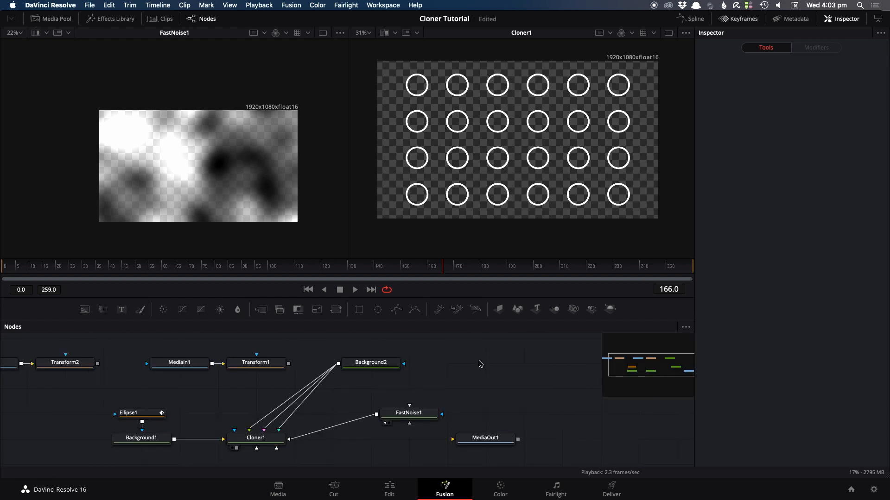
{"action": "key", "text": "shift+space"}
{"action": "type", "text": "plas"}
{"action": "key", "text": "Return"}
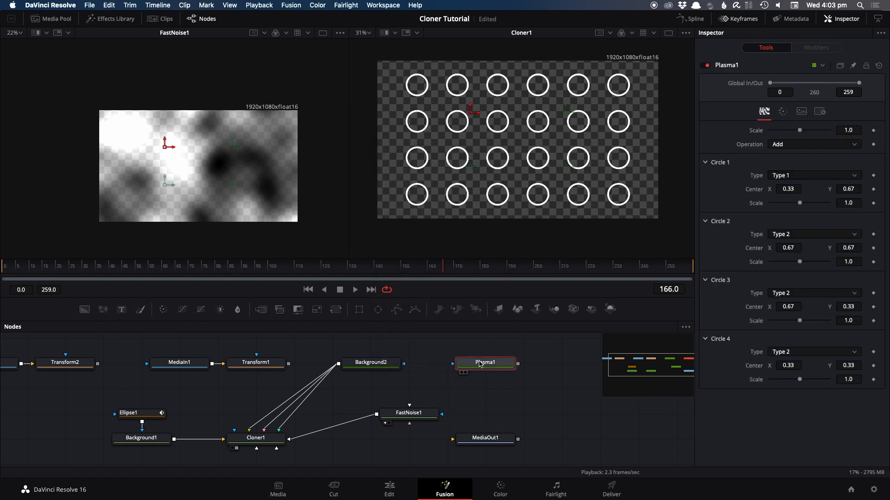
{"action": "key", "text": "1"}
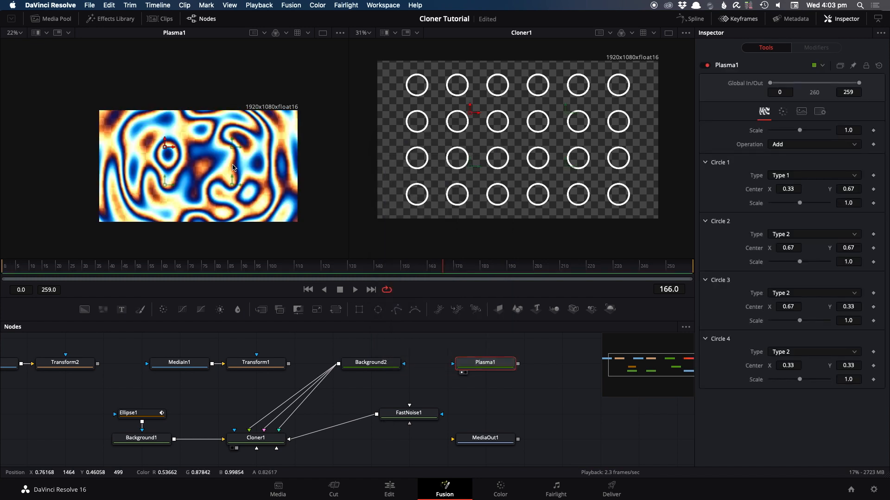
Connect Plasma1 to Cloner1's Colour Effector input and enable Use Colour Effector
{"action": "left_click_drag", "start_coordinate": [518, 366], "coordinate": [260, 442]}
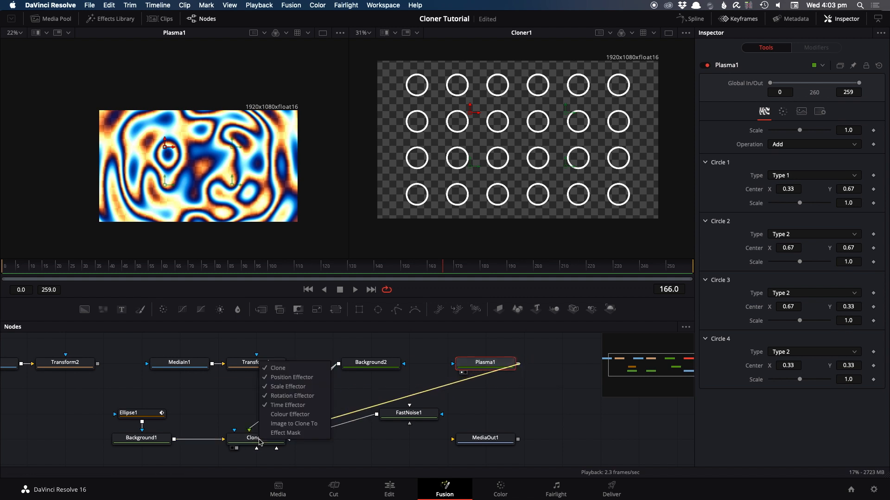
{"action": "left_click", "coordinate": [284, 417]}
{"action": "left_click", "coordinate": [260, 438]}
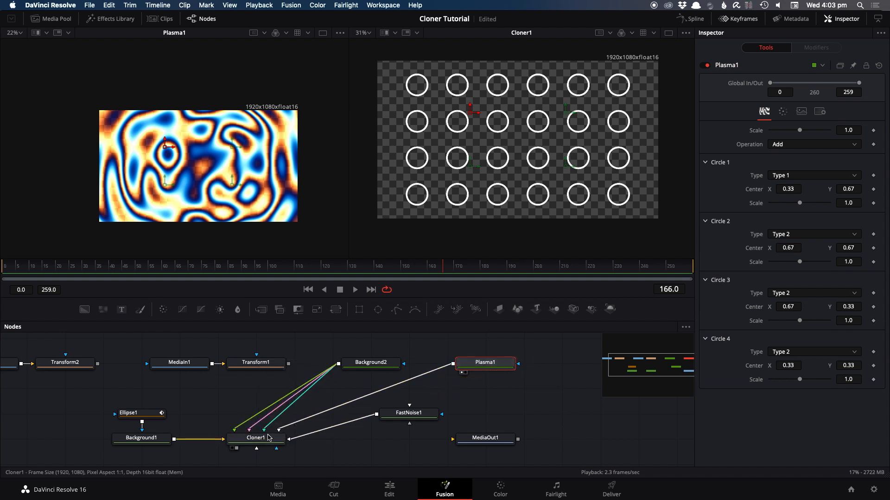
{"action": "left_click", "coordinate": [771, 214]}
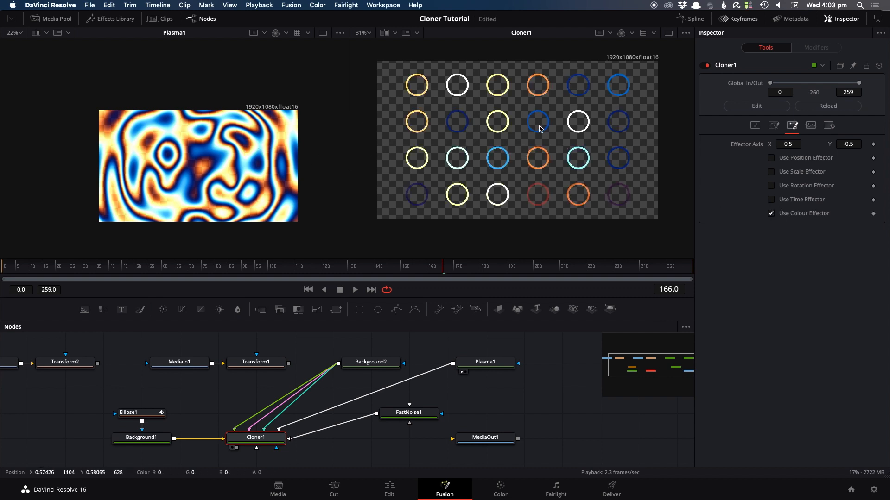
Merge Cloner1's output over Plasma1 and display the Merge node in the second viewer
{"action": "scroll", "coordinate": [419, 88], "scroll_direction": "up", "scroll_amount": 5}
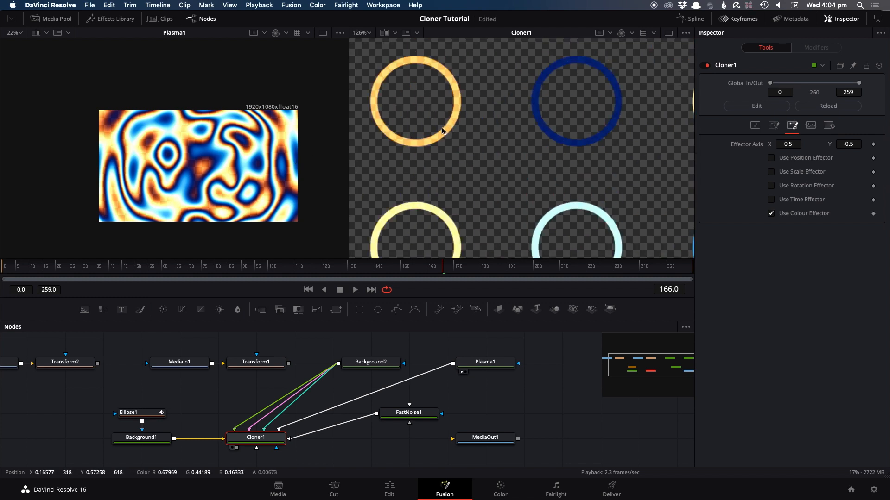
{"action": "scroll", "coordinate": [471, 167], "scroll_direction": "down", "scroll_amount": 3}
{"action": "scroll", "coordinate": [471, 172], "scroll_direction": "up", "scroll_amount": 5}
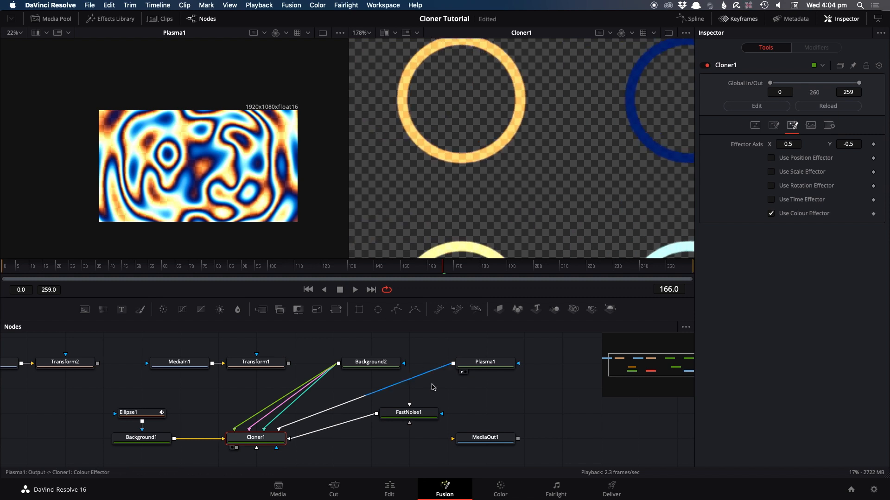
{"action": "left_click_drag", "start_coordinate": [236, 452], "coordinate": [453, 364]}
{"action": "left_click_drag", "start_coordinate": [502, 441], "coordinate": [438, 174]}
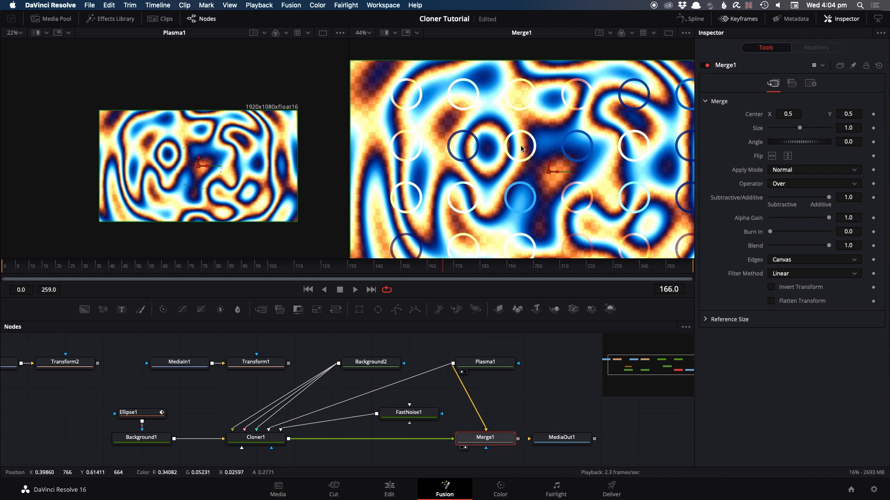
Play the merged result, display Cloner1 in the second viewer instead of Merge1, and stop playback
{"action": "scroll", "coordinate": [509, 147], "scroll_direction": "up", "scroll_amount": 3}
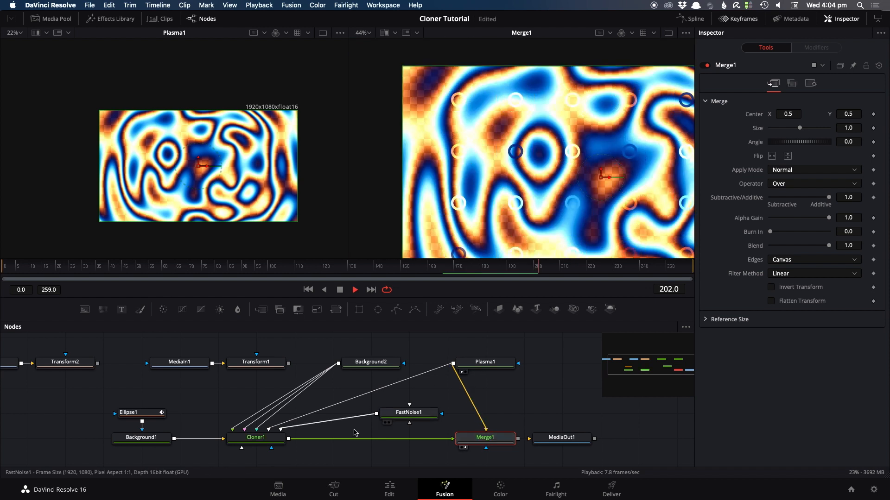
{"action": "left_click_drag", "start_coordinate": [277, 439], "coordinate": [576, 215]}
{"action": "scroll", "coordinate": [567, 185], "scroll_direction": "down", "scroll_amount": 2}
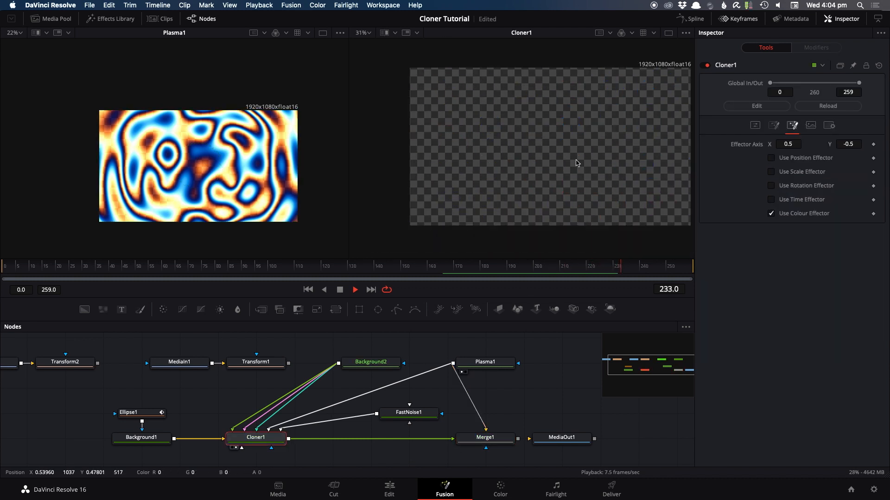
{"action": "key", "text": "space"}
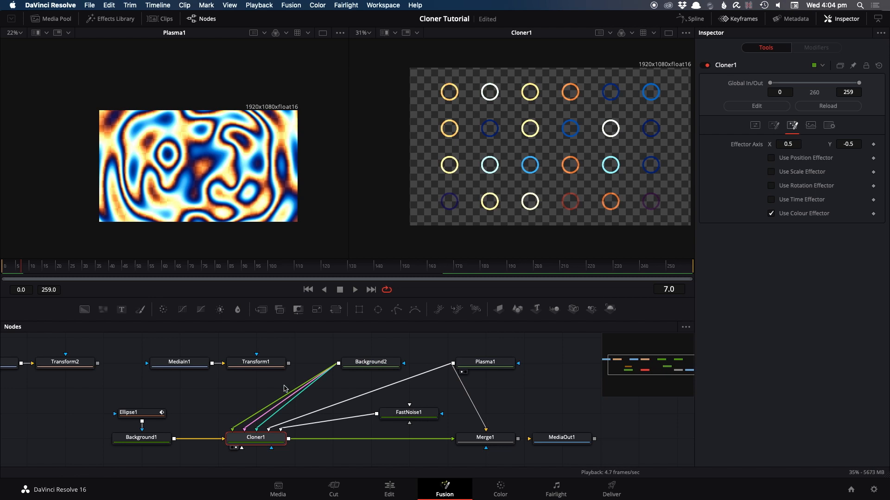
Display MediaIn1 in the first viewer, connect it to Cloner1's Colour Effector input, and play the result
{"action": "left_click", "coordinate": [189, 366]}
{"action": "key", "text": "1"}
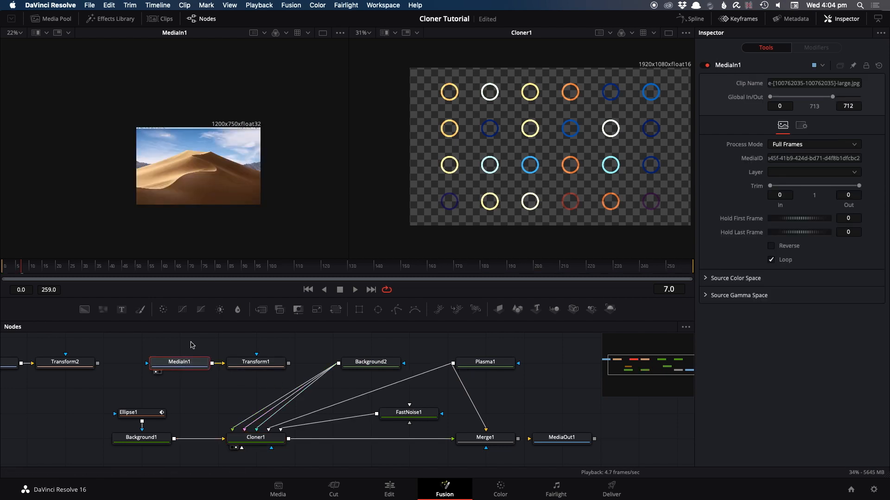
{"action": "left_click_drag", "start_coordinate": [212, 364], "coordinate": [241, 437]}
{"action": "left_click", "coordinate": [259, 409]}
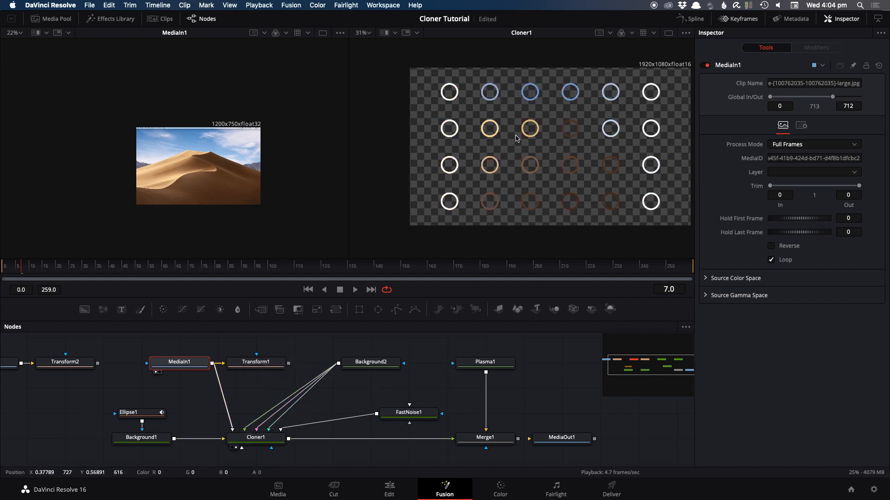
{"action": "scroll", "coordinate": [227, 150], "scroll_direction": "up", "scroll_amount": 2}
{"action": "left_click_drag", "start_coordinate": [238, 139], "coordinate": [251, 110]}
{"action": "key", "text": "space"}
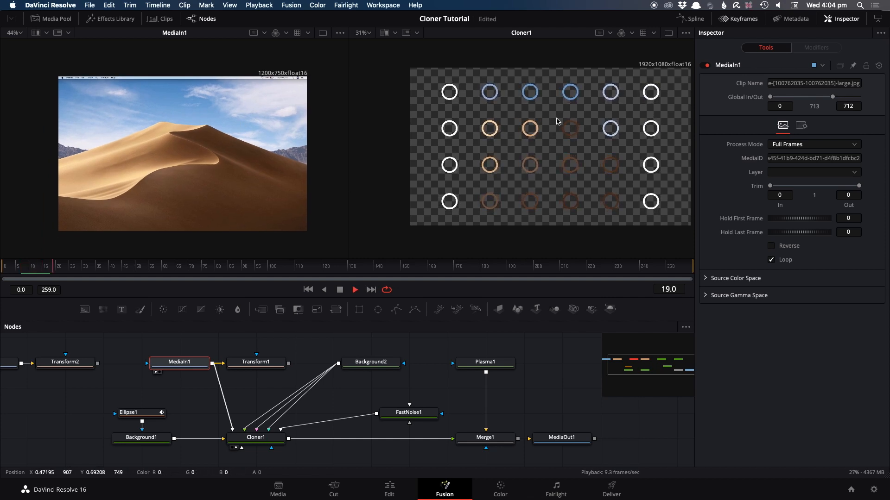
{"action": "key", "text": "space"}
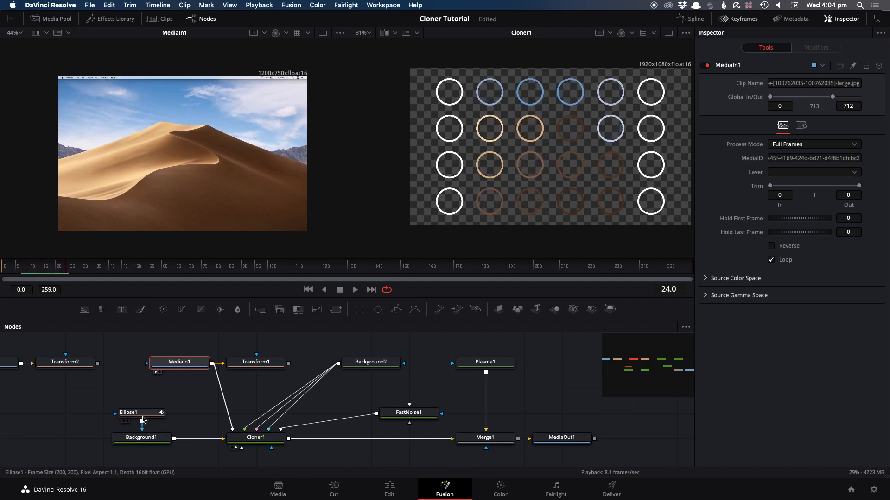
Make the Ellipse1 mask solid and check the animated filled circles in playback
{"action": "left_click", "coordinate": [141, 413]}
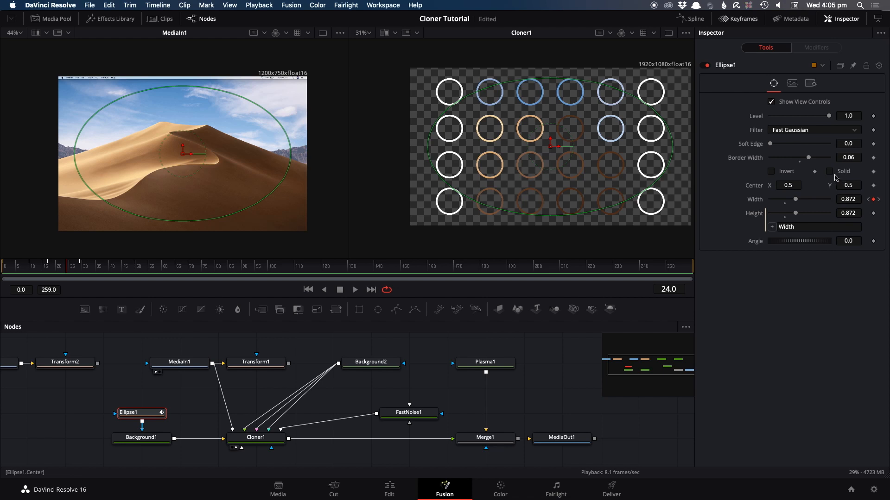
{"action": "key", "text": "space"}
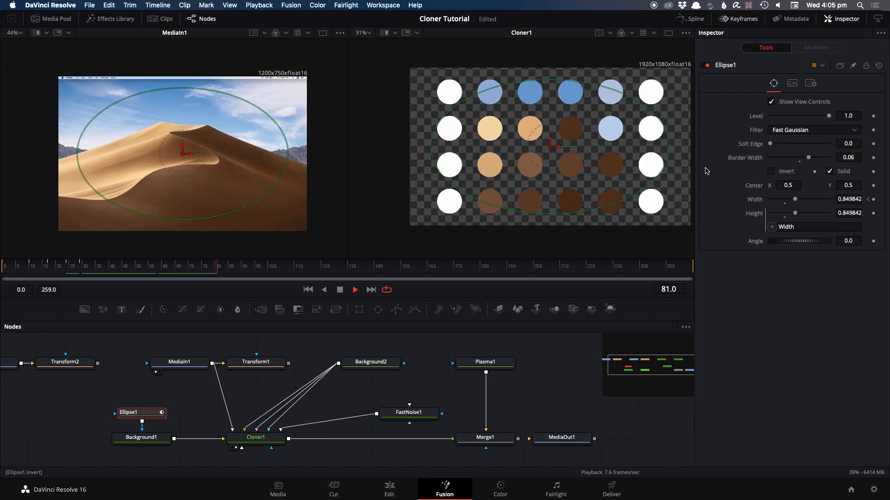
{"action": "key", "text": "space"}
Set Cloner1's Grid X Count to 9 and Grid Y Count to 7, and play the denser grid
{"action": "left_click", "coordinate": [259, 438]}
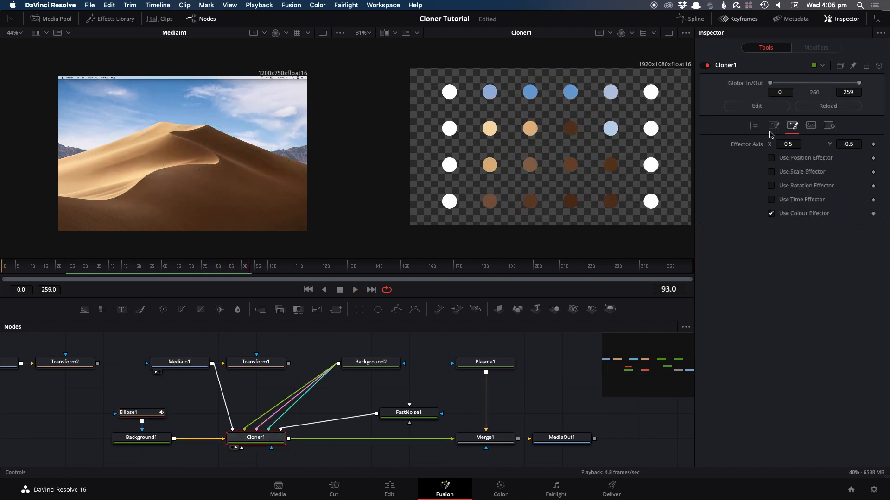
{"action": "left_click", "coordinate": [756, 126]}
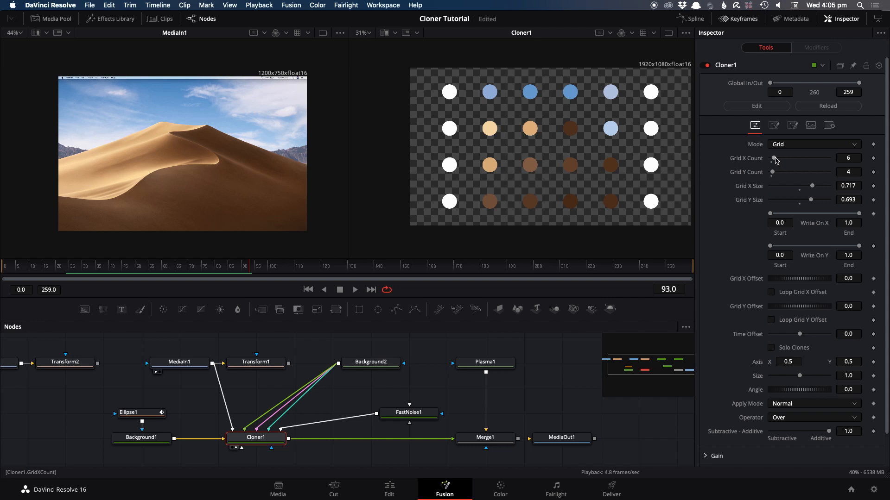
{"action": "left_click_drag", "start_coordinate": [776, 159], "coordinate": [771, 173]}
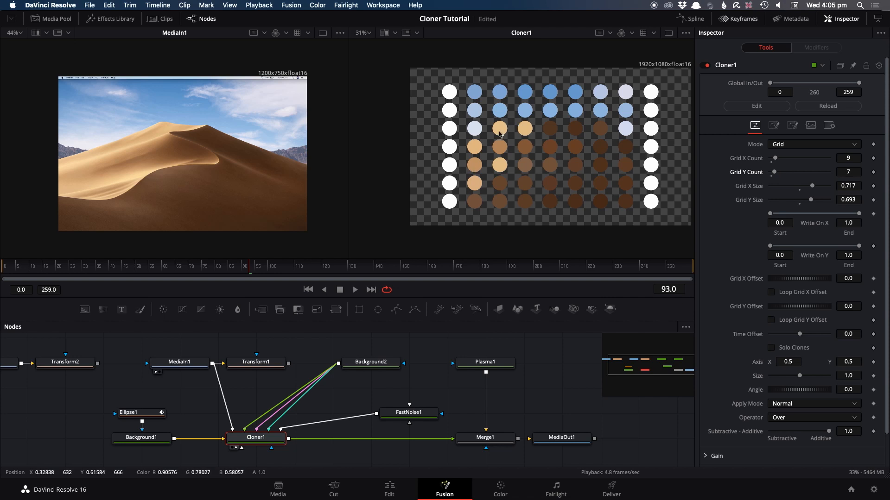
{"action": "key", "text": "space"}
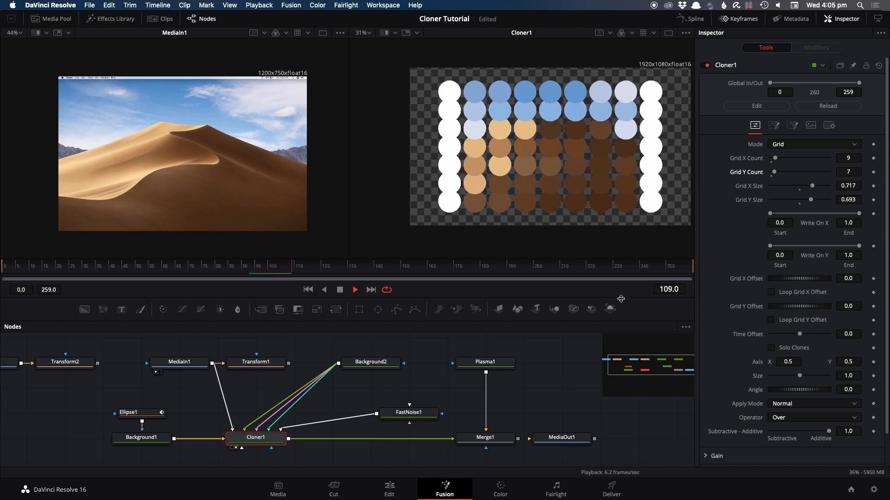
{"action": "key", "text": "space"}
Display MediaIn2 in the first viewer, connect it to Cloner1's Colour Effector input, and play the video-coloured clones
{"action": "left_click_drag", "start_coordinate": [124, 382], "coordinate": [214, 377]}
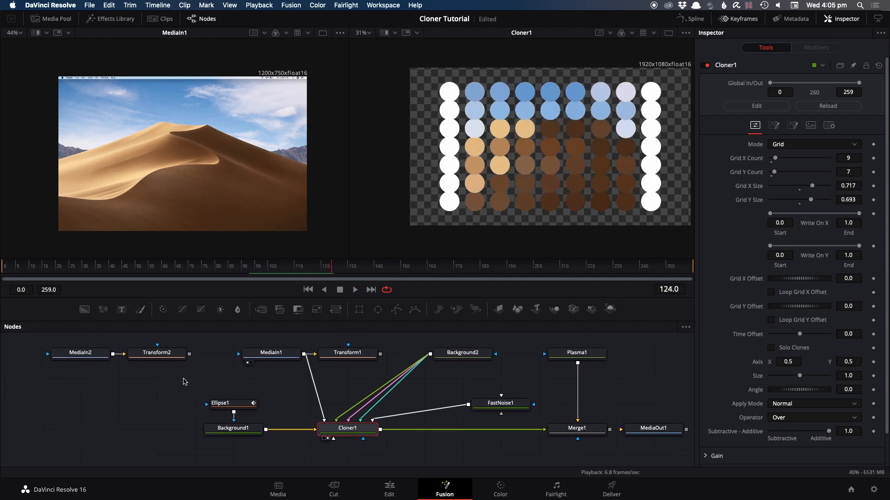
{"action": "left_click", "coordinate": [106, 355]}
{"action": "key", "text": "1"}
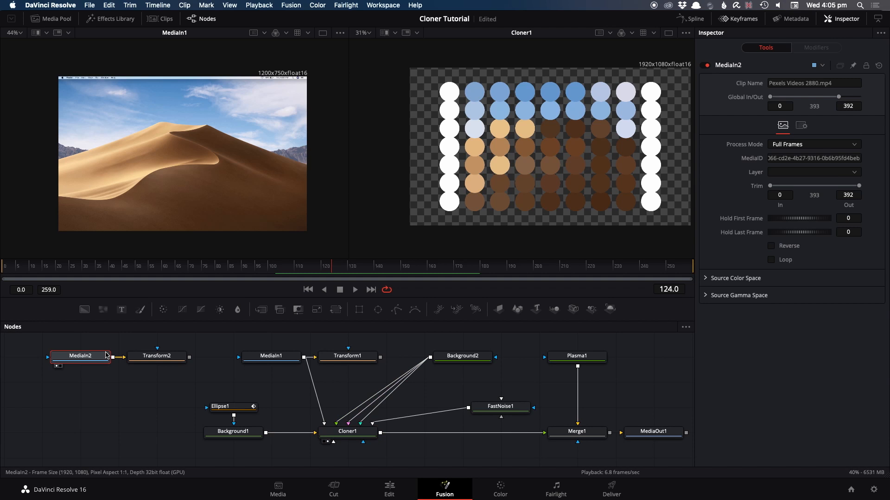
{"action": "left_click_drag", "start_coordinate": [112, 357], "coordinate": [343, 426]}
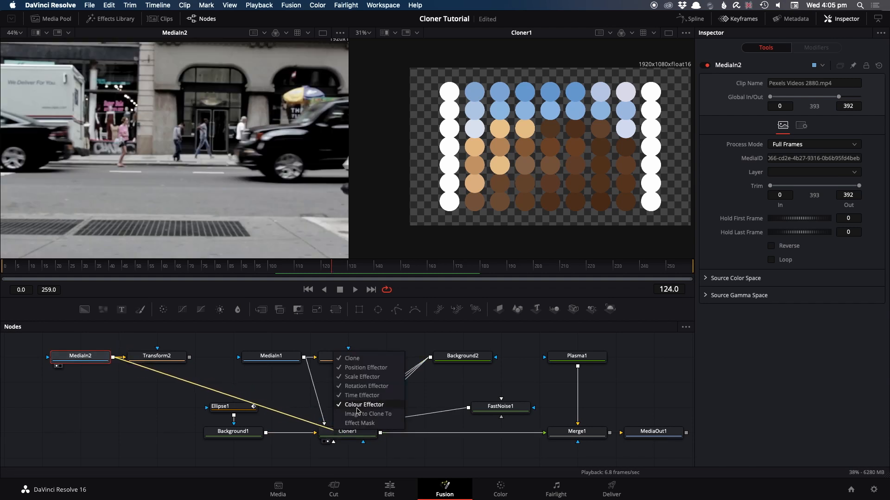
{"action": "left_click", "coordinate": [357, 412]}
{"action": "key", "text": "space"}
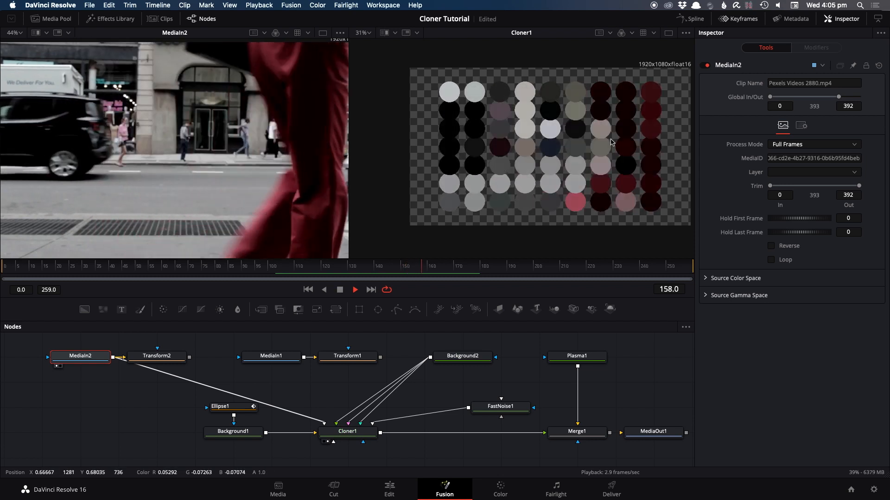
{"action": "scroll", "coordinate": [332, 157], "scroll_direction": "down", "scroll_amount": 2}
{"action": "scroll", "coordinate": [332, 157], "scroll_direction": "down", "scroll_amount": 1}
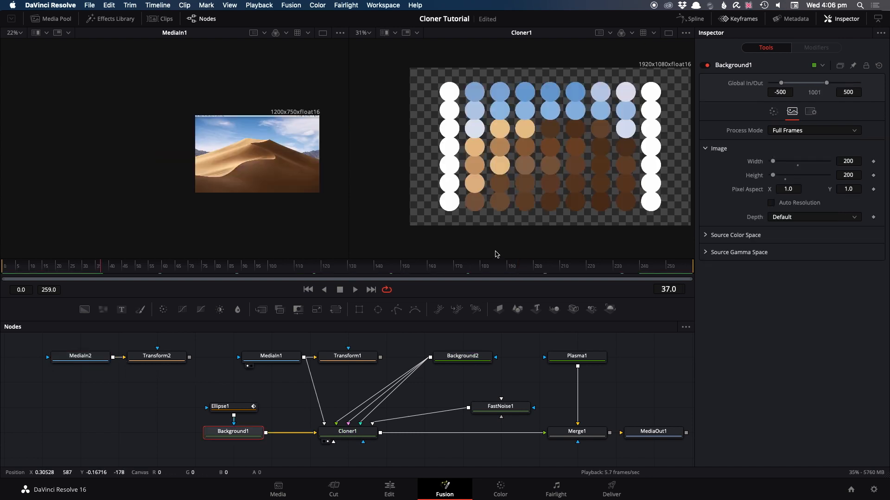
Enable Use Position Effector on Cloner1 and reduce its Write On X End to 0.583 during playback
{"action": "left_click", "coordinate": [356, 435]}
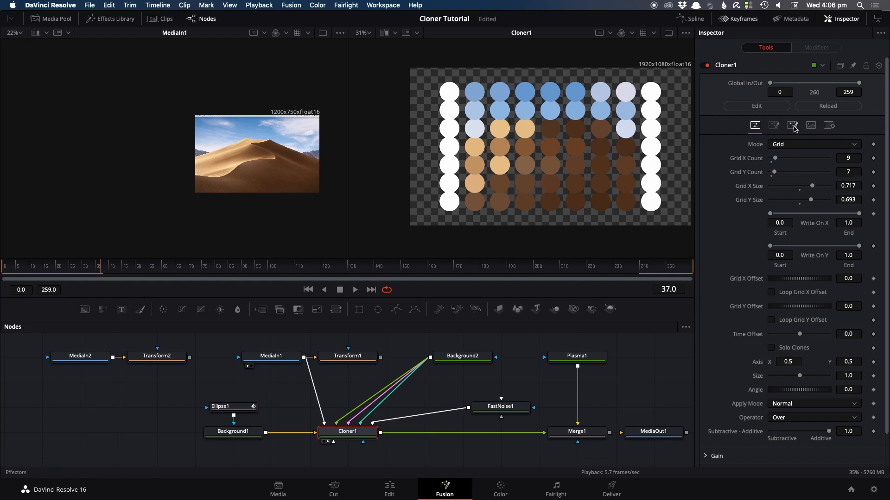
{"action": "left_click", "coordinate": [792, 126]}
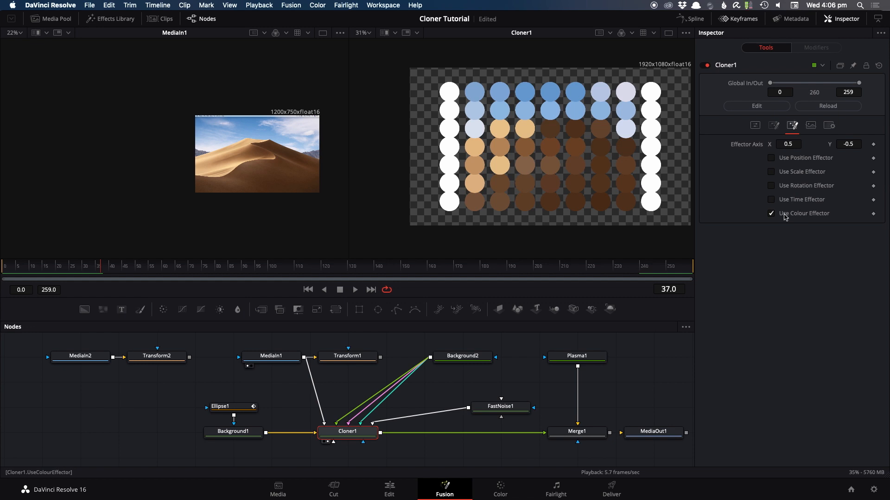
{"action": "left_click", "coordinate": [772, 159]}
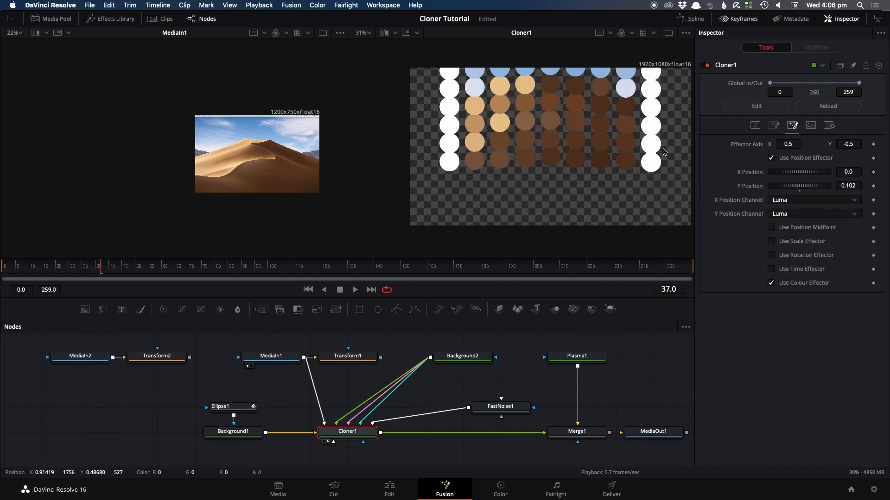
{"action": "left_click_drag", "start_coordinate": [671, 164], "coordinate": [626, 193]}
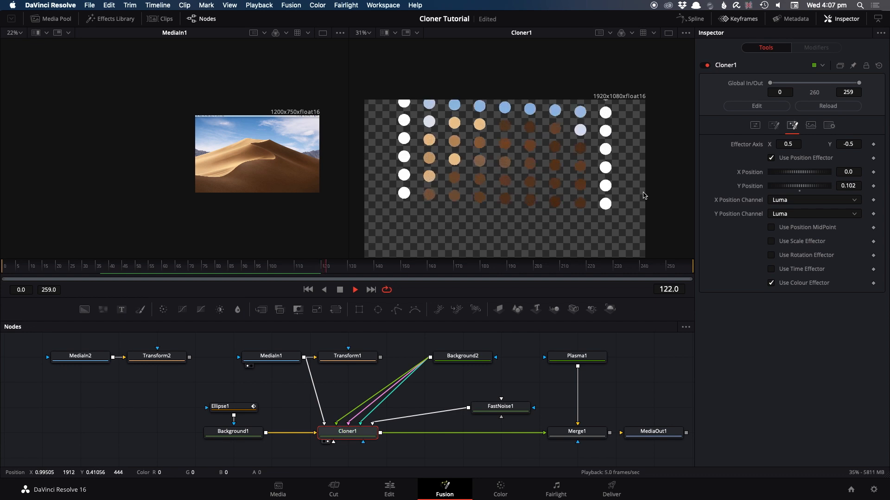
{"action": "left_click", "coordinate": [754, 126]}
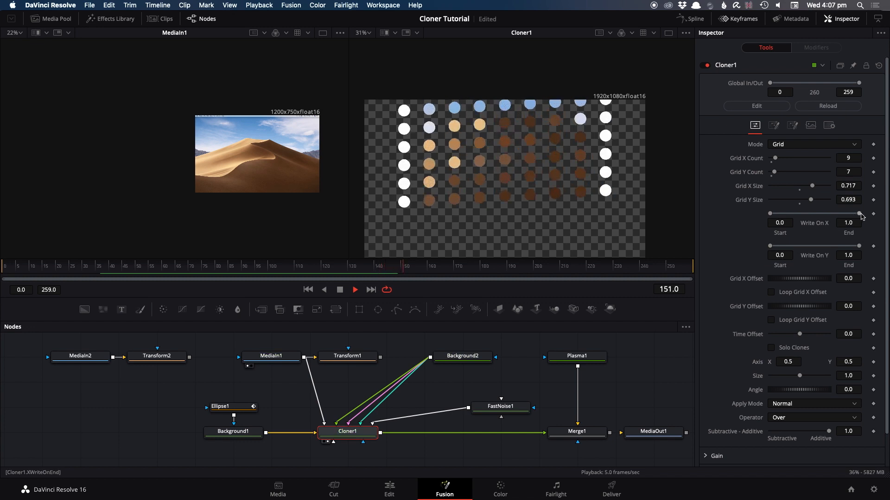
{"action": "left_click_drag", "start_coordinate": [860, 214], "coordinate": [826, 213]}
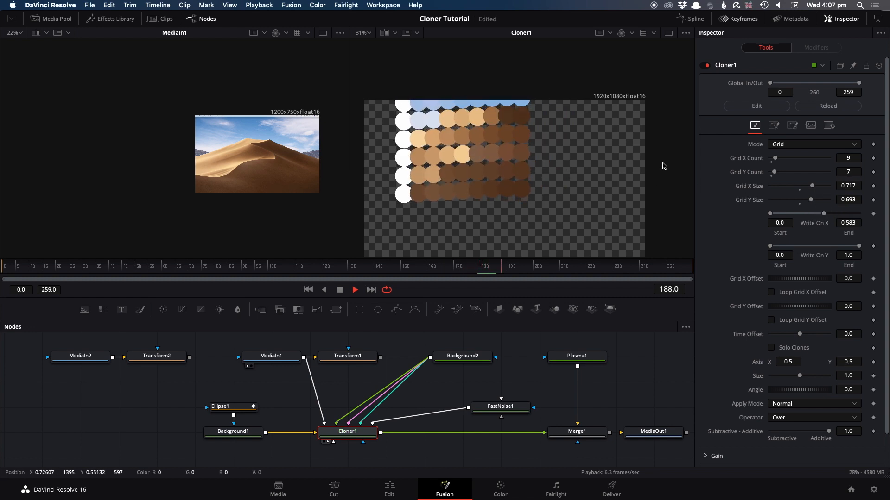
Turn off Use Position Effector on Cloner1
{"action": "left_click", "coordinate": [792, 125]}
{"action": "left_click", "coordinate": [771, 158]}
{"action": "left_click", "coordinate": [771, 158]}
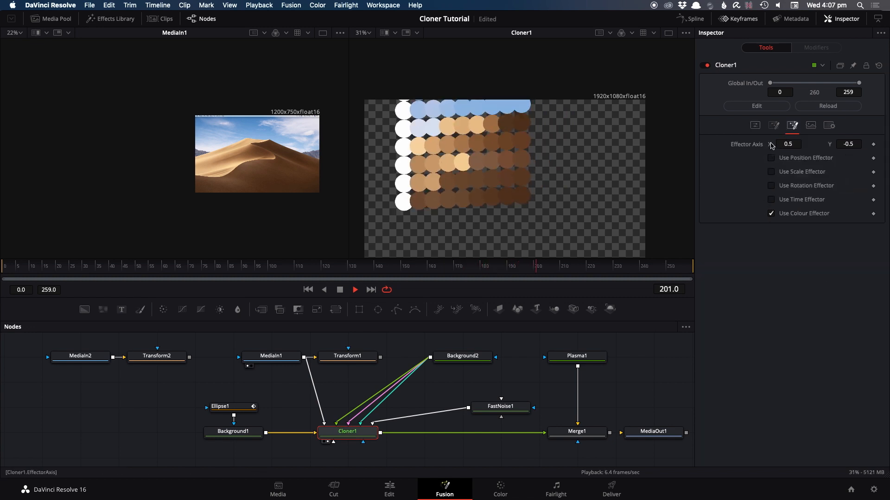
Stop playback and set Cloner1's Write On X End to 0.956, keeping its Start at 0.0
{"action": "left_click", "coordinate": [755, 125]}
{"action": "key", "text": "space"}
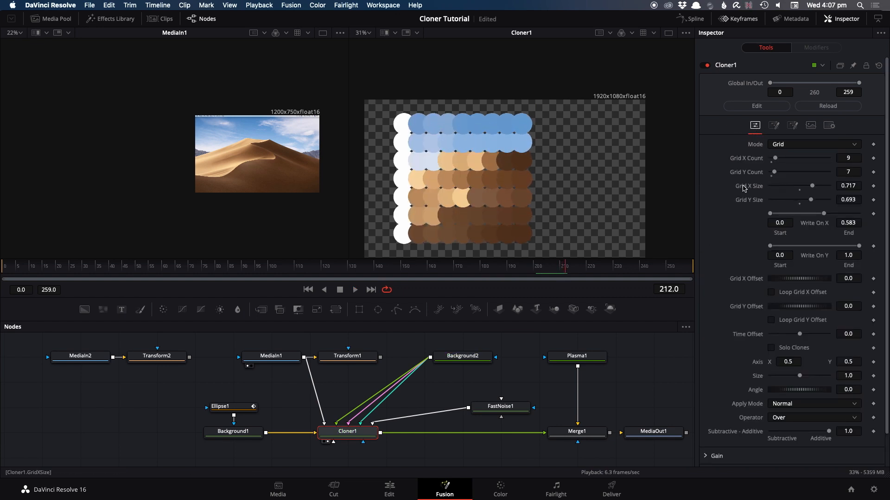
{"action": "mouse_move", "coordinate": [823, 213]}
{"action": "left_mouse_down"}
{"action": "mouse_move", "coordinate": [793, 213]}
{"action": "mouse_move", "coordinate": [855, 214]}
{"action": "left_mouse_up"}
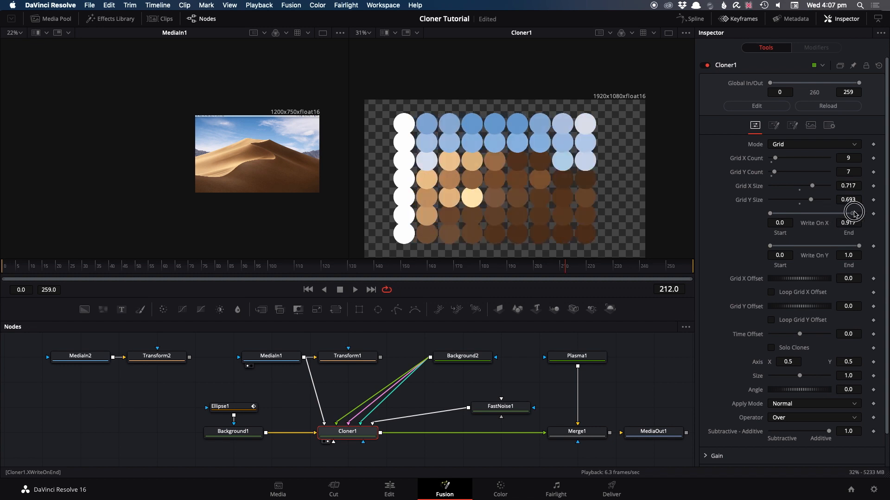
{"action": "mouse_move", "coordinate": [772, 214]}
{"action": "left_mouse_down"}
{"action": "mouse_move", "coordinate": [818, 213]}
{"action": "mouse_move", "coordinate": [765, 213]}
{"action": "left_mouse_up"}
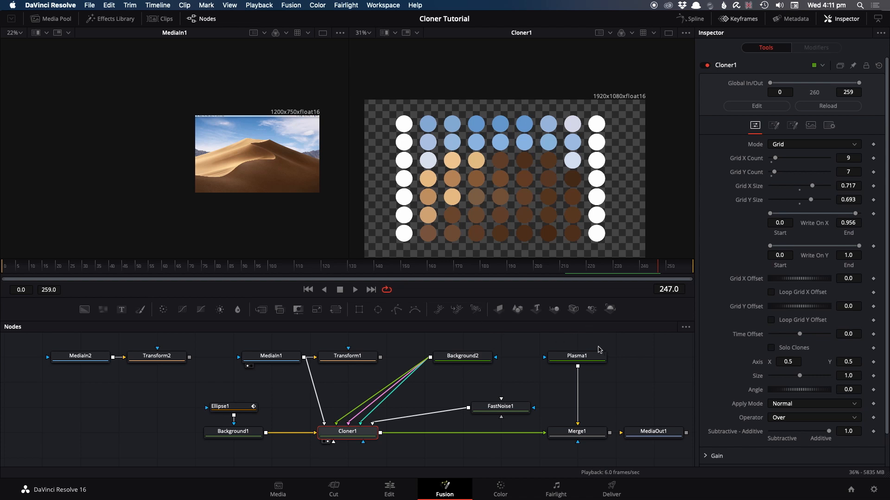
Display Background2 in the first viewer and play its animated gradient feeding Cloner1's effector inputs
{"action": "left_click", "coordinate": [471, 359]}
{"action": "key", "text": "1"}
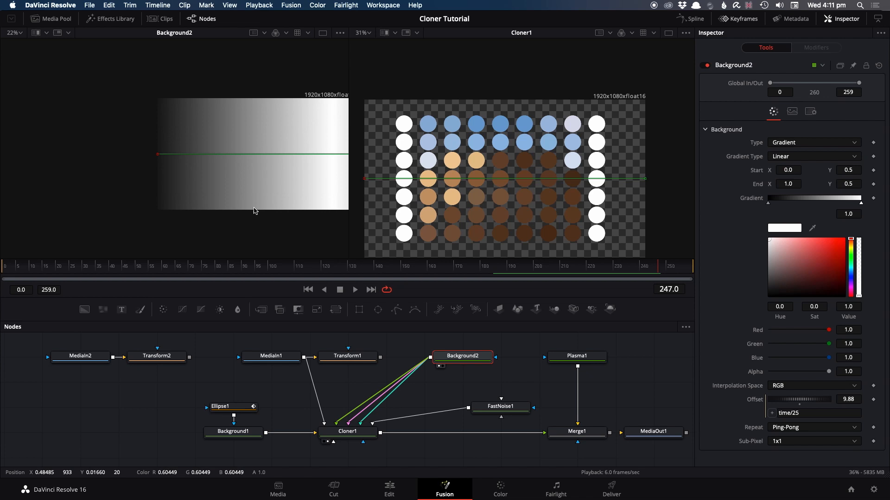
{"action": "key", "text": "space"}
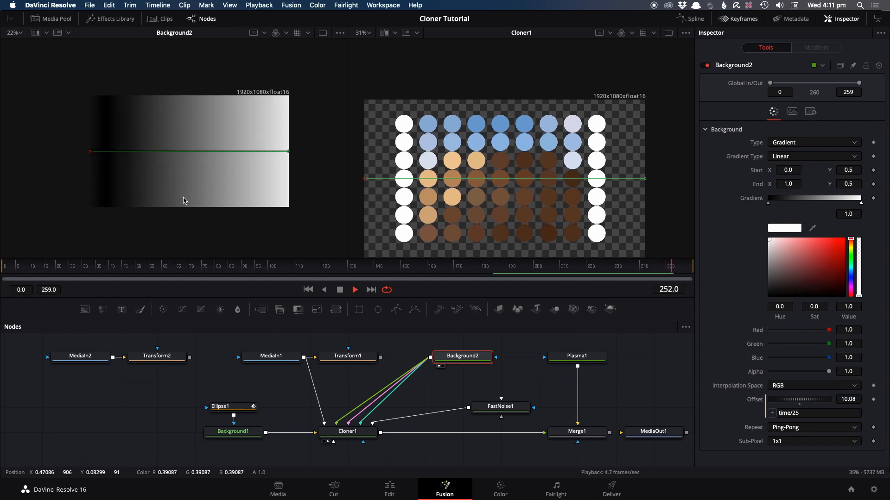
{"action": "key", "text": "space"}
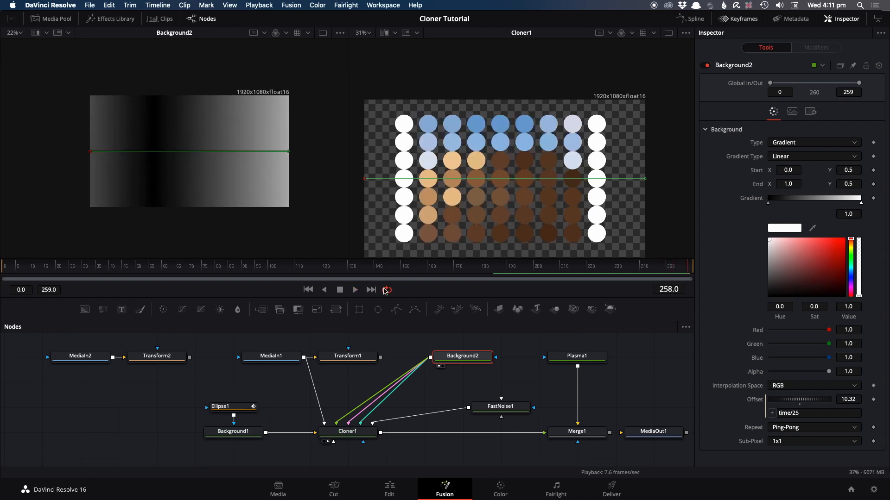
{"action": "left_click_drag", "start_coordinate": [431, 359], "coordinate": [356, 374]}
Delete the Ellipse1 mask, and review the colour settings of Background1 and the grid settings of Cloner1
{"action": "left_click", "coordinate": [246, 410]}
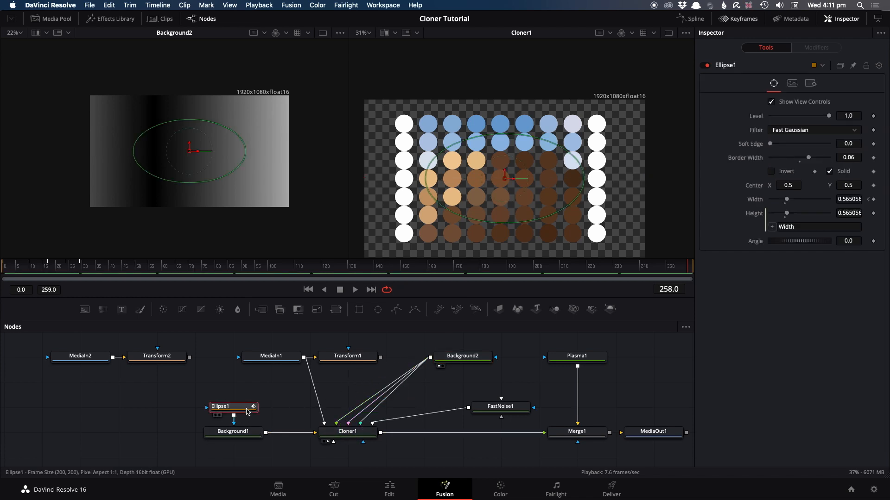
{"action": "key", "text": "Delete"}
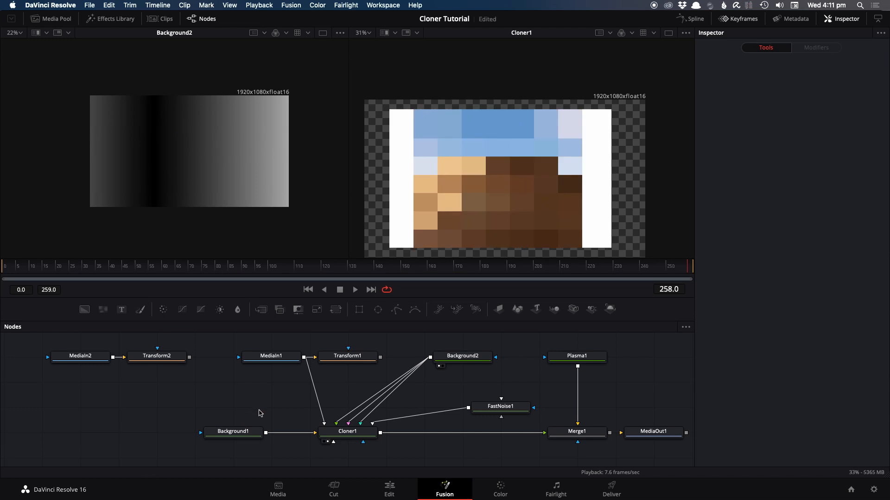
{"action": "left_click", "coordinate": [240, 434]}
{"action": "left_click", "coordinate": [773, 113]}
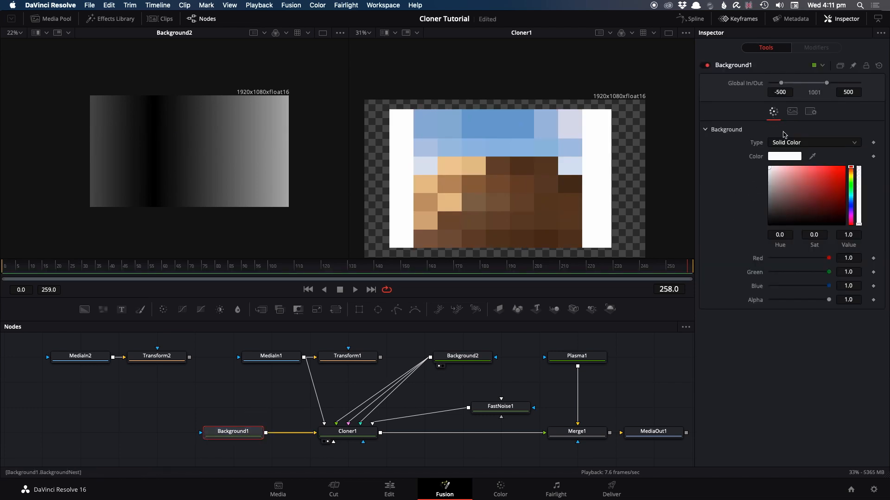
{"action": "left_click", "coordinate": [330, 435]}
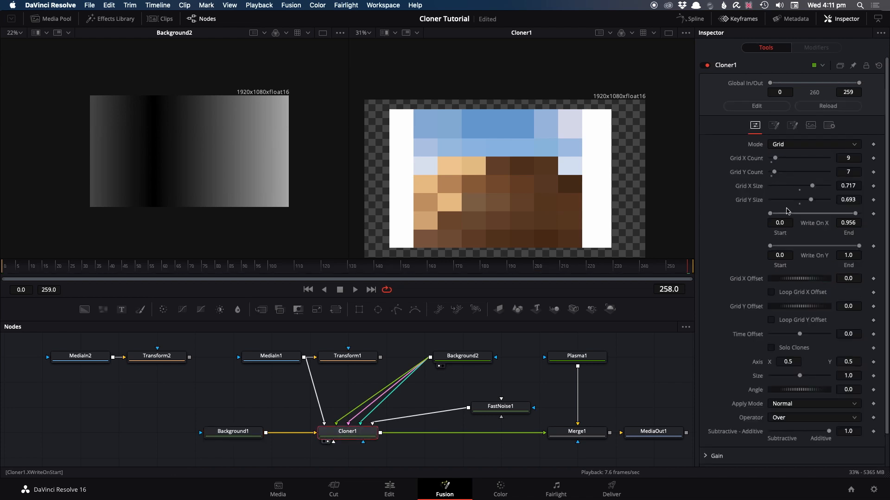
Set Cloner1's Grid Y Count to 6 and connect Background2 to Cloner1's Colour Effector input
{"action": "left_click_drag", "start_coordinate": [774, 172], "coordinate": [776, 161]}
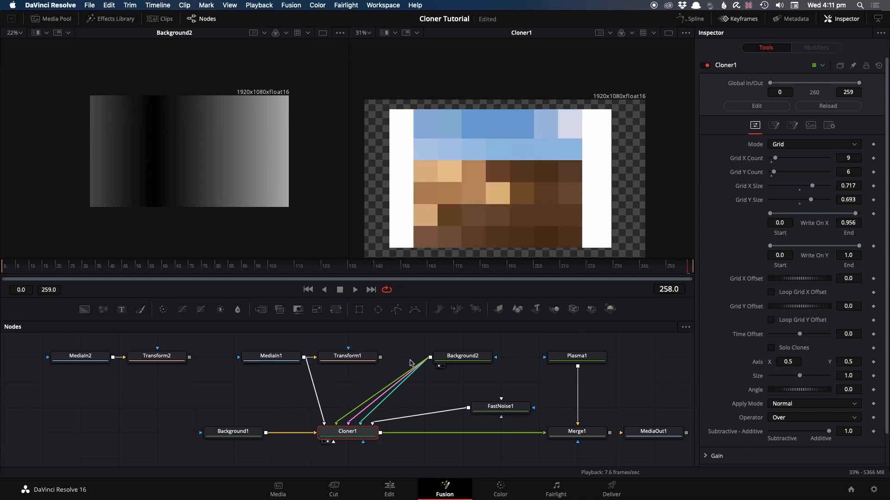
{"action": "left_click", "coordinate": [344, 427]}
{"action": "left_click_drag", "start_coordinate": [344, 426], "coordinate": [341, 432]}
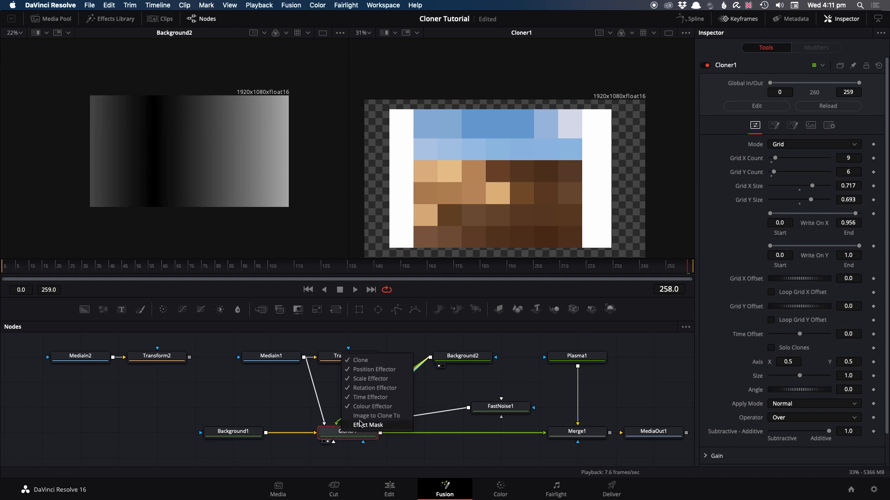
{"action": "left_click", "coordinate": [370, 406]}
Play the composition and set Cloner1's Grid X Count to 6 and Grid Y Count to 4
{"action": "left_click", "coordinate": [518, 362]}
{"action": "key", "text": "space"}
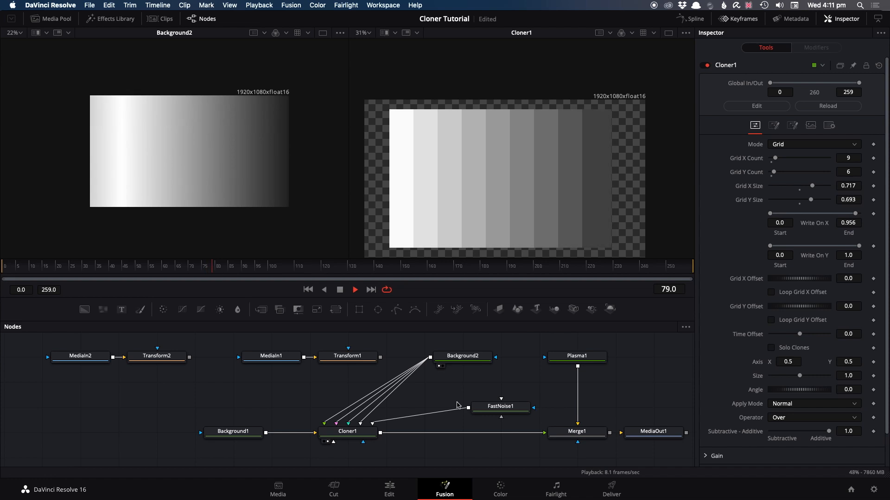
{"action": "left_click", "coordinate": [363, 433]}
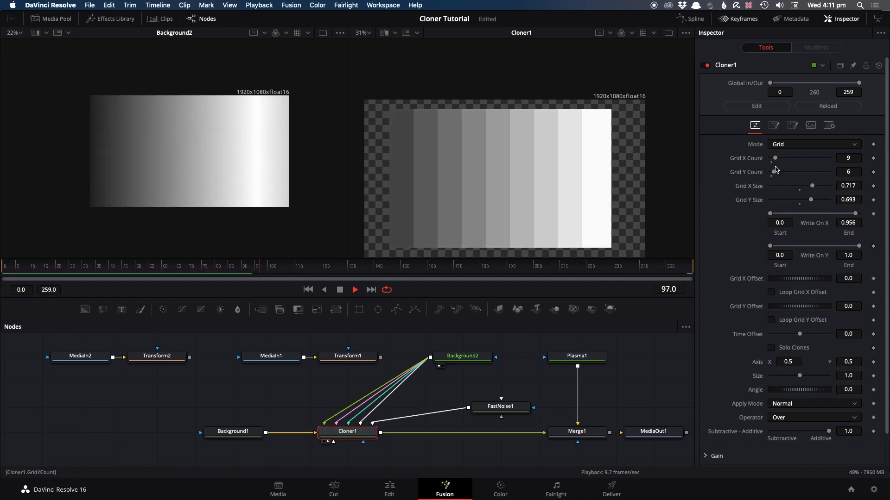
{"action": "left_click", "coordinate": [773, 173]}
{"action": "left_click_drag", "start_coordinate": [774, 174], "coordinate": [773, 159]}
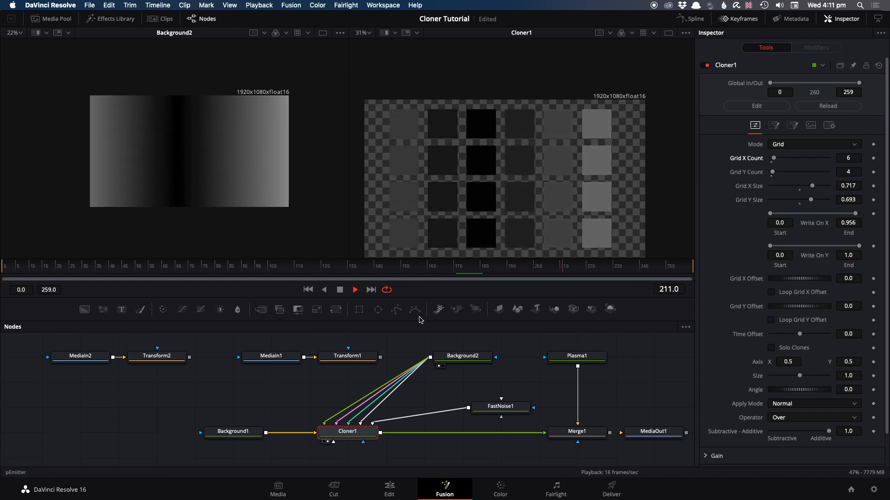
Make the black start stop of Background2's gradient fully transparent by setting its Alpha to 0.0
{"action": "left_click", "coordinate": [461, 356]}
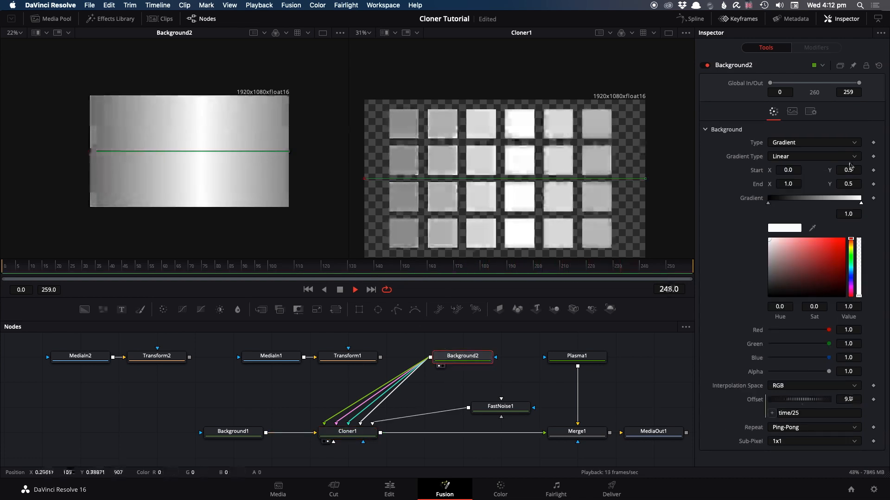
{"action": "left_click", "coordinate": [768, 203]}
{"action": "left_click_drag", "start_coordinate": [865, 296], "coordinate": [857, 239]}
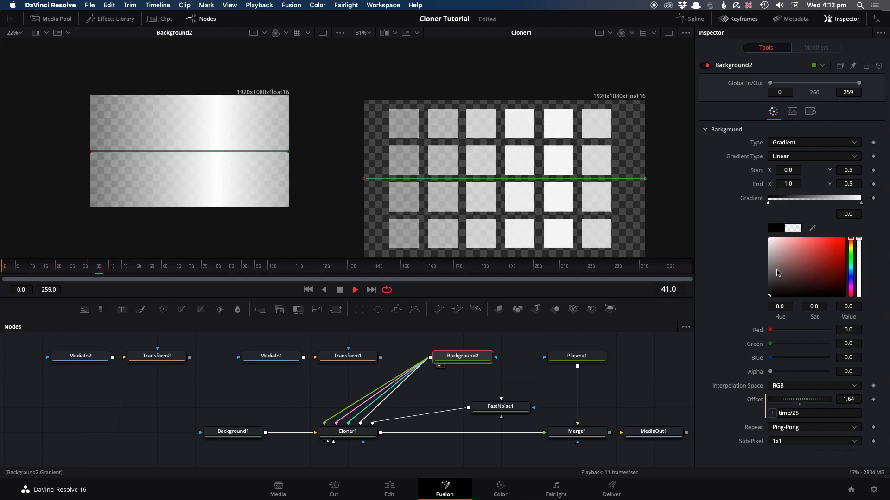